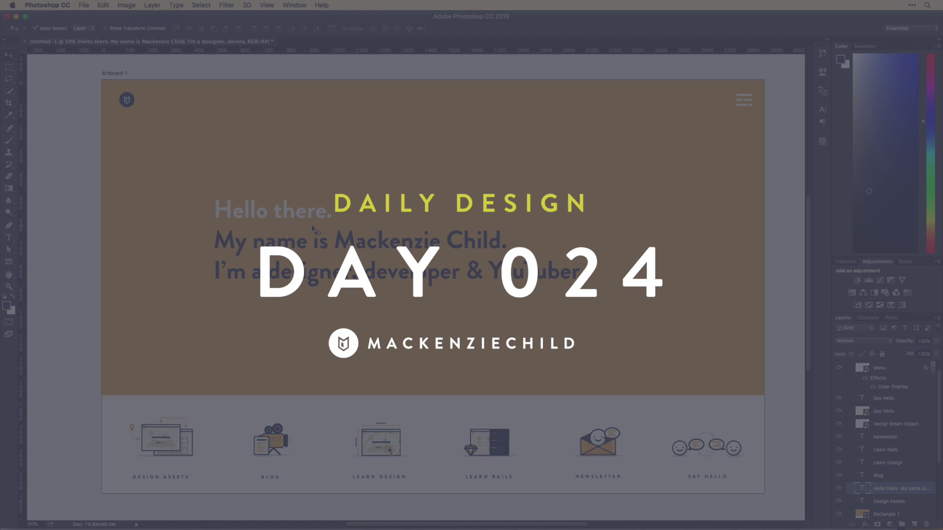
# Create a new MacBook Pro 15 (Retina) artboard document.
pyautogui.click(120, 28)
pyautogui.click(98, 107)
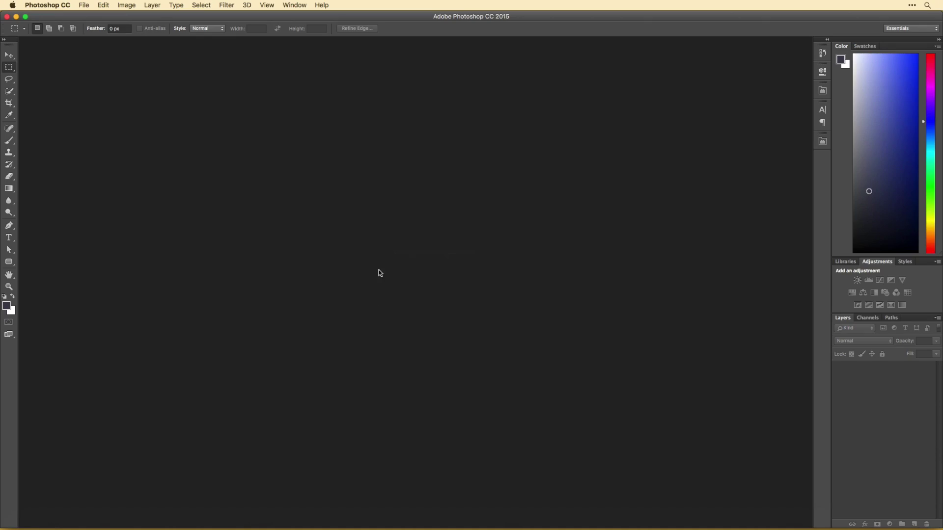
pyautogui.press('super+n')
pyautogui.click(354, 169)
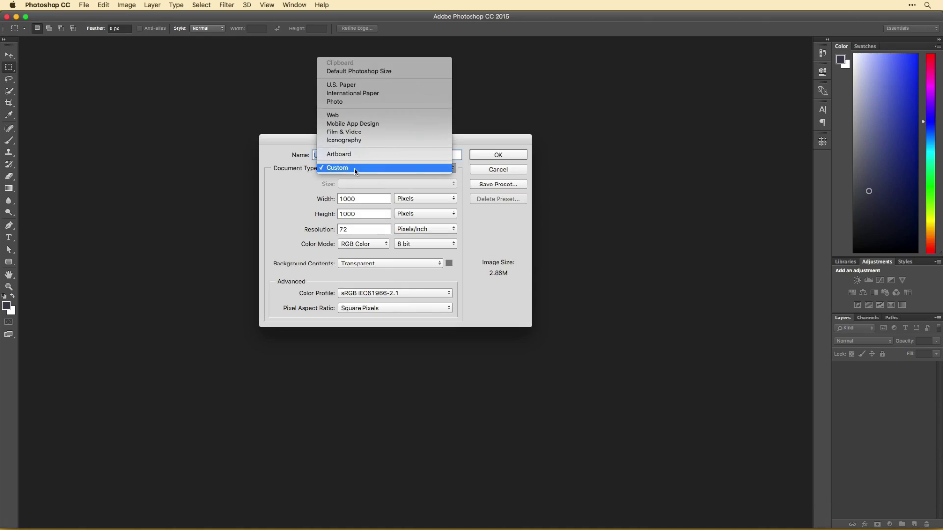
pyautogui.click(370, 183)
pyautogui.click(399, 348)
pyautogui.press('Return')
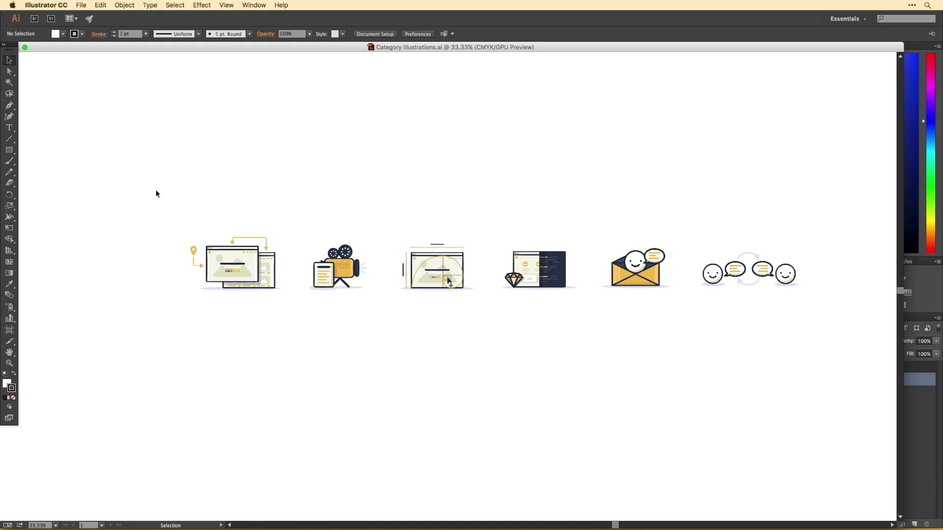
# Paste the first Illustrator icon as a Smart Object and name its layer Design Assets.
pyautogui.moveTo(156, 193); pyautogui.dragTo(293, 311)
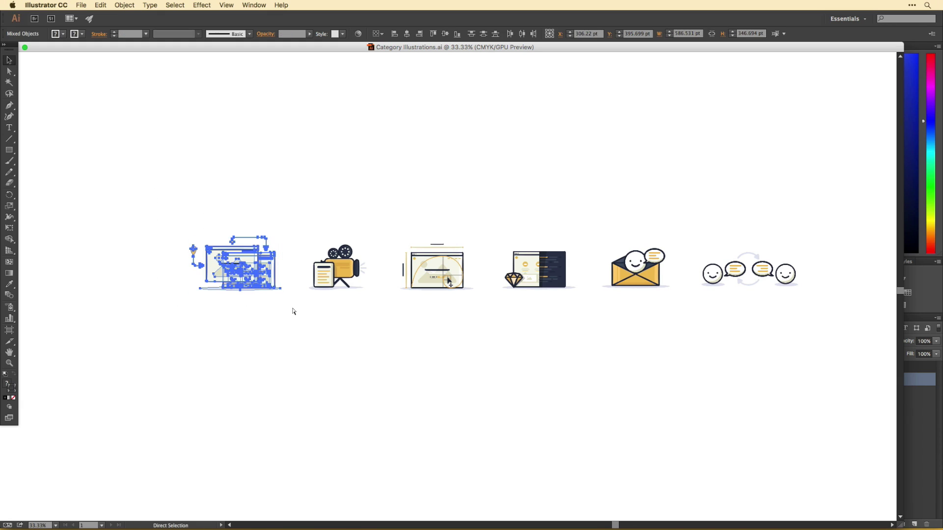
pyautogui.press('super+c')
pyautogui.press('super+Tab')
pyautogui.press('super+v')
pyautogui.press('Return')
pyautogui.press('Return')
pyautogui.doubleClick(880, 380)
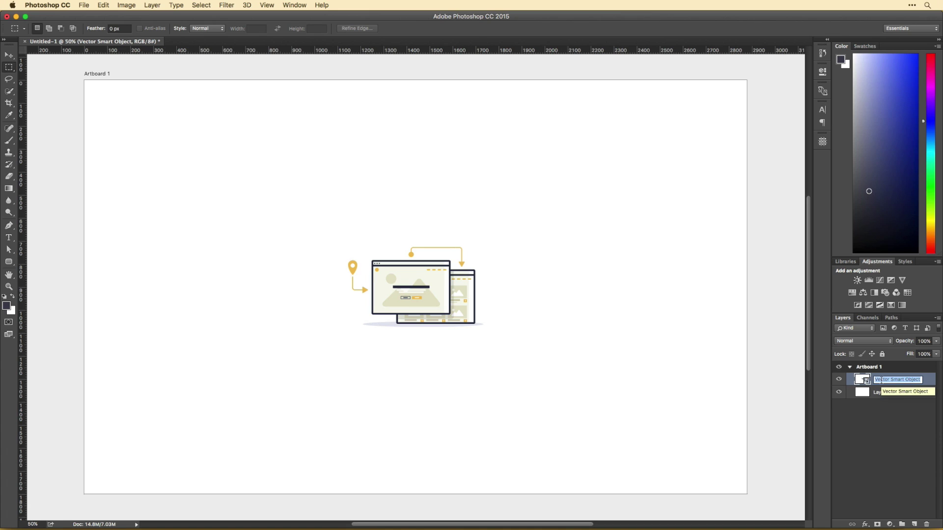
pyautogui.write('sets')
pyautogui.press('super+Tab')
# Paste the camera icon right of the first icon and name its layer Blog.
pyautogui.moveTo(294, 231); pyautogui.dragTo(379, 312)
pyautogui.press('super+c')
pyautogui.press('super+Tab')
pyautogui.press('super+v')
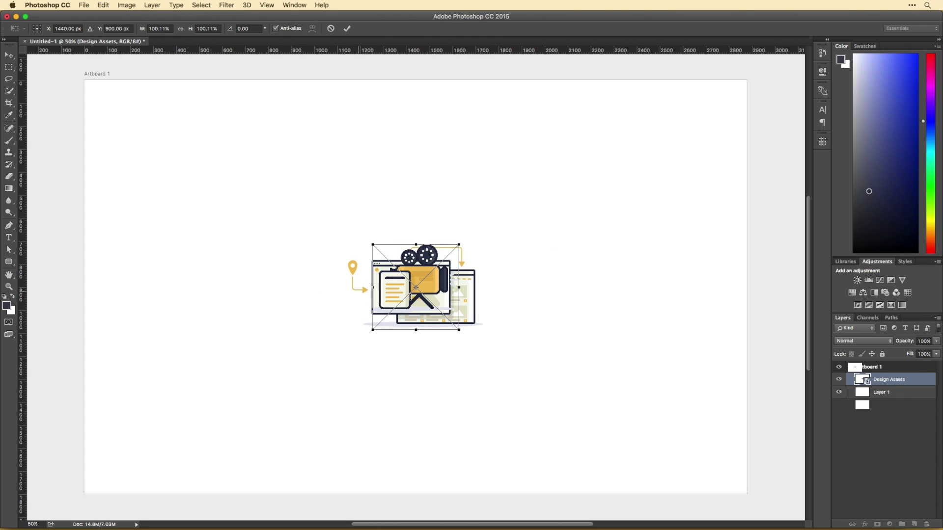
pyautogui.moveTo(425, 285); pyautogui.dragTo(574, 299)
pyautogui.press('Return')
pyautogui.write('g')
pyautogui.press('Return')
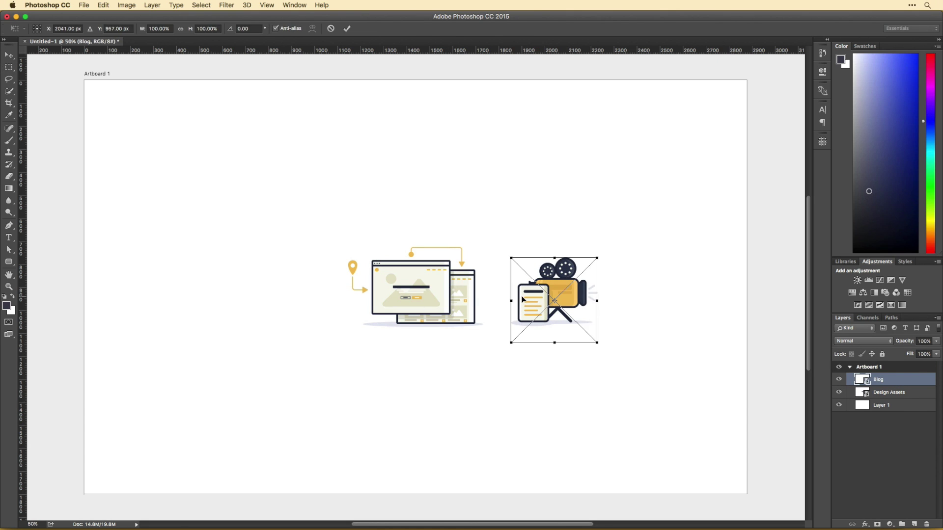
pyautogui.press('super+Tab')
# Paste the half-circle browser icon on the left and name its layer Learn Design.
pyautogui.moveTo(294, 231)
pyautogui.mouseDown()
pyautogui.moveTo(352, 297)
pyautogui.moveTo(233, 300)
pyautogui.mouseUp()
pyautogui.press('super+c')
pyautogui.press('super+Tab')
pyautogui.press('super+v')
pyautogui.press('Return')
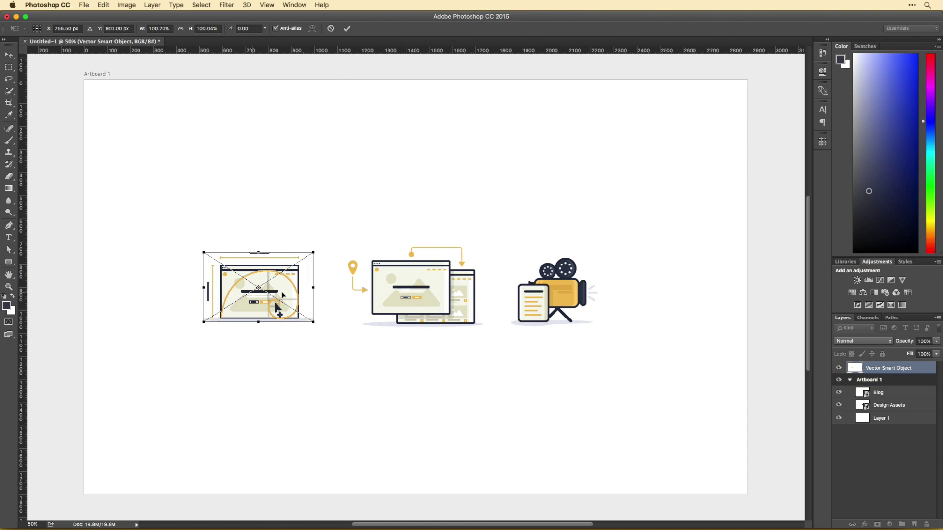
pyautogui.press('Return')
pyautogui.write('rn Design')
pyautogui.press('Return')
pyautogui.press('super+Tab')
# Paste the diamond code-window icon at upper right and name its layer Learn Rails.
pyautogui.press('super+c')
pyautogui.press('super+Tab')
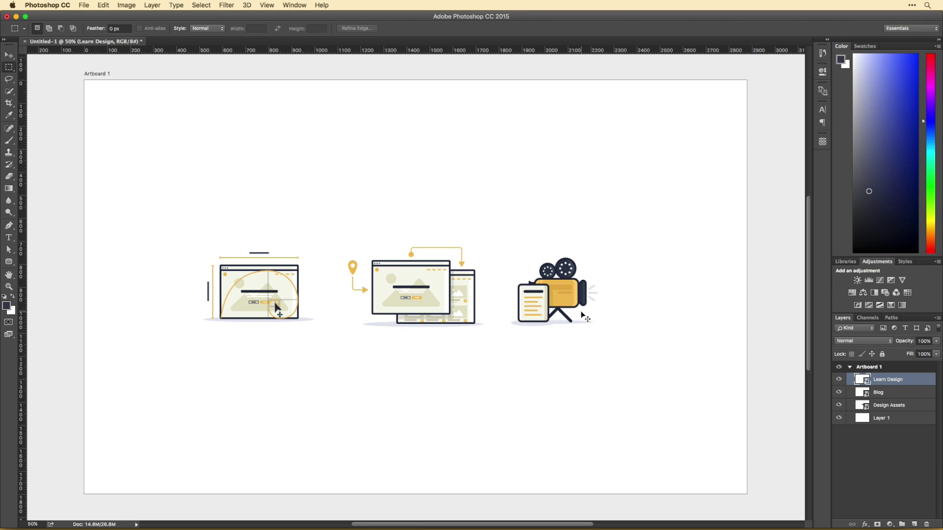
pyautogui.press('super+v')
pyautogui.moveTo(454, 302)
pyautogui.mouseDown()
pyautogui.moveTo(491, 267)
pyautogui.moveTo(622, 210)
pyautogui.mouseUp()
pyautogui.press('Return')
pyautogui.write('mearn Rails')
pyautogui.press('Return')
# Paste the envelope icon toward the bottom and name its layer Newsletter.
pyautogui.press('super+Tab')
pyautogui.click(638, 267)
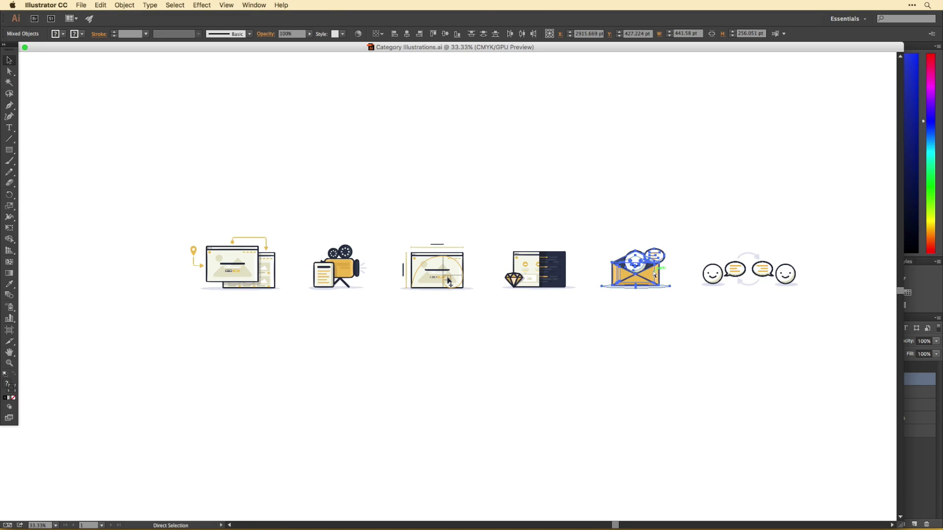
pyautogui.press('super+c')
pyautogui.press('super+Tab')
pyautogui.press('super+v')
pyautogui.moveTo(426, 290); pyautogui.dragTo(468, 427)
pyautogui.press('Return')
pyautogui.doubleClick(884, 380)
pyautogui.write('Newsletter')
pyautogui.press('Return')
pyautogui.press('super+Tab')
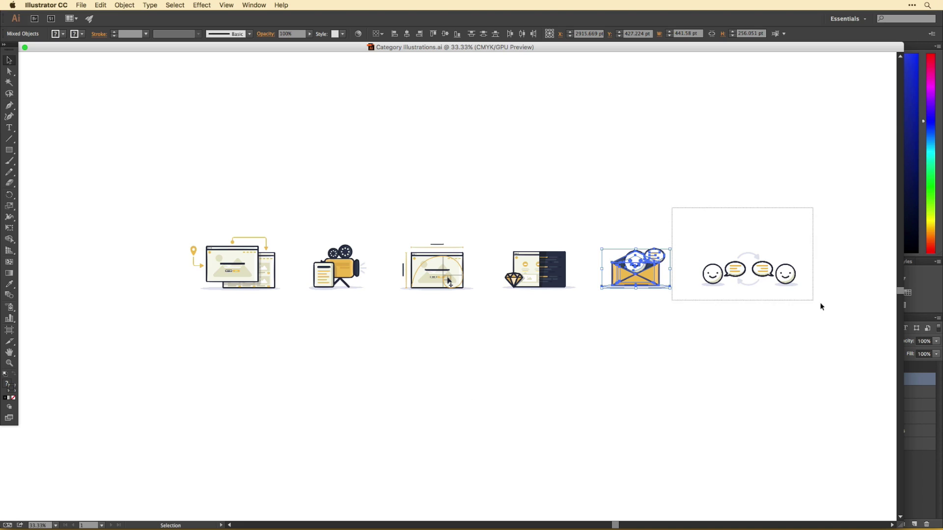
# Paste the chat-bubble smileys icon at lower right and name its layer Say Hello.
pyautogui.press('super+c')
pyautogui.press('super+Tab')
pyautogui.press('super+v')
pyautogui.press('Return')
pyautogui.press('Return')
pyautogui.press('v')
pyautogui.moveTo(457, 289); pyautogui.dragTo(663, 412)
pyautogui.doubleClick(876, 379)
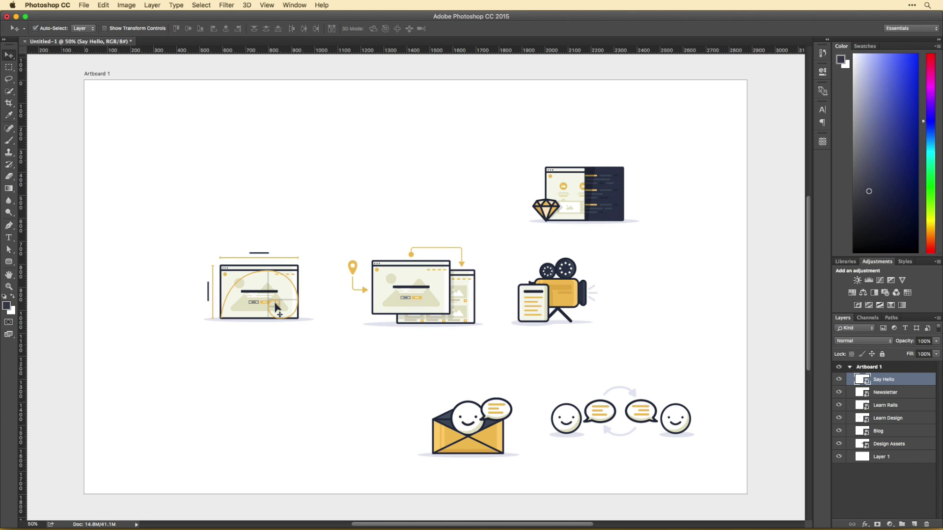
# Group all six icon layers as Icons and scale them down together.
pyautogui.keyDown('shift'); pyautogui.click(891, 444); pyautogui.keyUp('shift')
pyautogui.press('super+g')
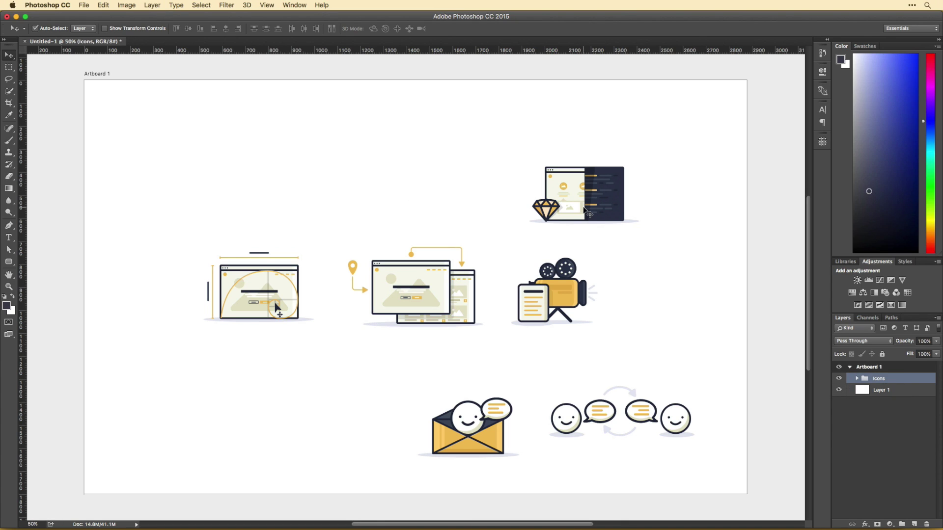
pyautogui.press('super+t')
pyautogui.moveTo(692, 164); pyautogui.dragTo(605, 221)
pyautogui.press('Return')
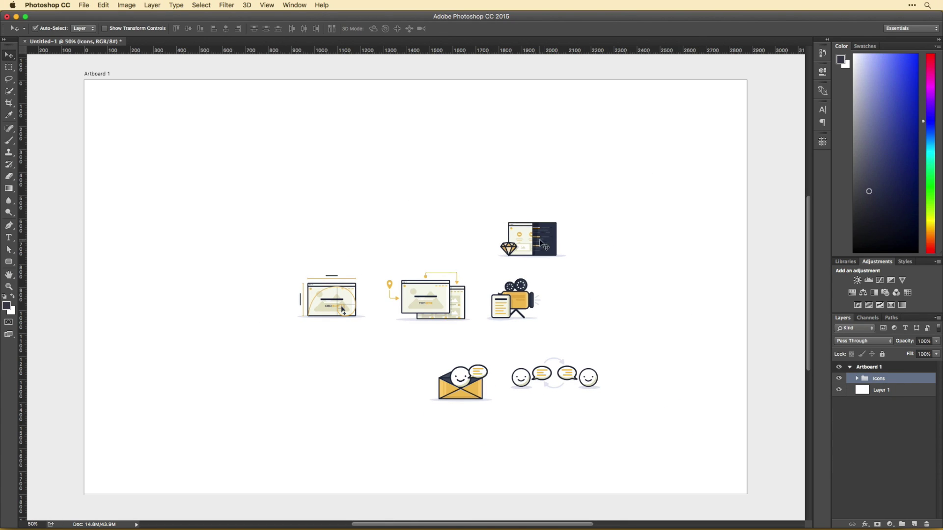
# Line the icons up in one row, distribute them evenly and nudge the row up.
pyautogui.moveTo(533, 240)
pyautogui.mouseDown()
pyautogui.moveTo(617, 301)
pyautogui.moveTo(463, 300)
pyautogui.mouseUp()
pyautogui.moveTo(460, 387); pyautogui.dragTo(540, 300)
pyautogui.moveTo(555, 378); pyautogui.dragTo(626, 307)
pyautogui.moveTo(697, 338)
pyautogui.mouseDown()
pyautogui.moveTo(169, 254)
pyautogui.moveTo(188, 244)
pyautogui.mouseUp()
pyautogui.click(304, 29)
pyautogui.click(309, 206)
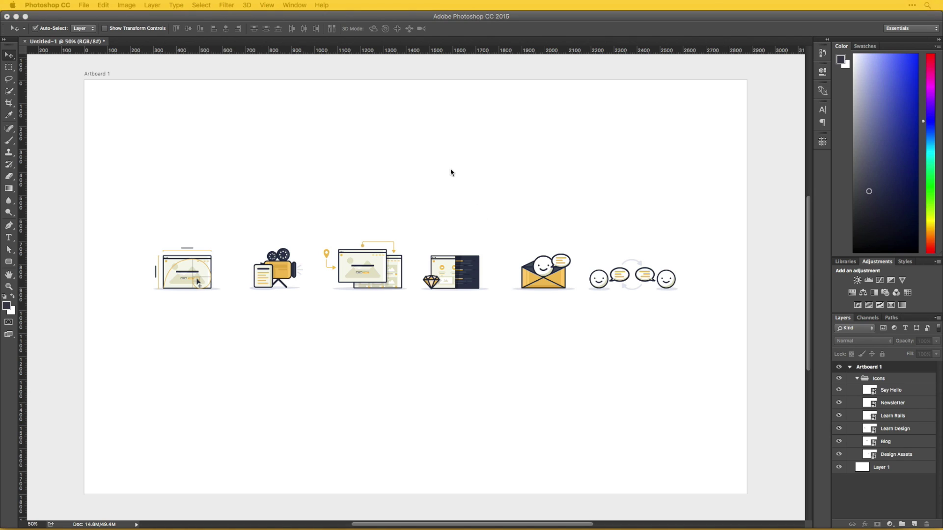
# Paste the round logo from Illustrator onto the artboard.
pyautogui.press('super+Tab')
pyautogui.press('super+Tab')
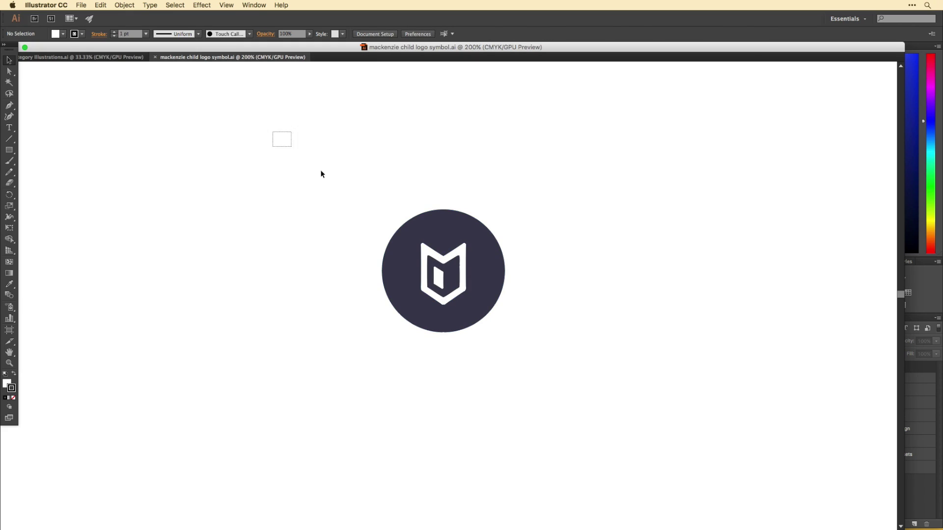
pyautogui.press('super+Tab')
pyautogui.press('super+v')
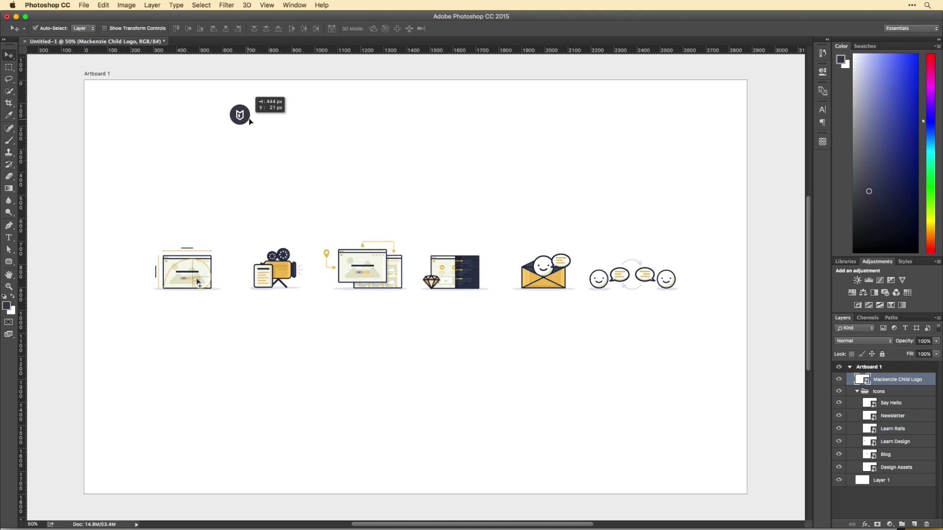
# Stack the six icons in a left column and distribute their vertical centers evenly.
pyautogui.moveTo(198, 282); pyautogui.dragTo(150, 132)
pyautogui.moveTo(280, 275); pyautogui.dragTo(140, 181)
pyautogui.moveTo(371, 273); pyautogui.dragTo(142, 240)
pyautogui.moveTo(456, 275); pyautogui.dragTo(143, 299)
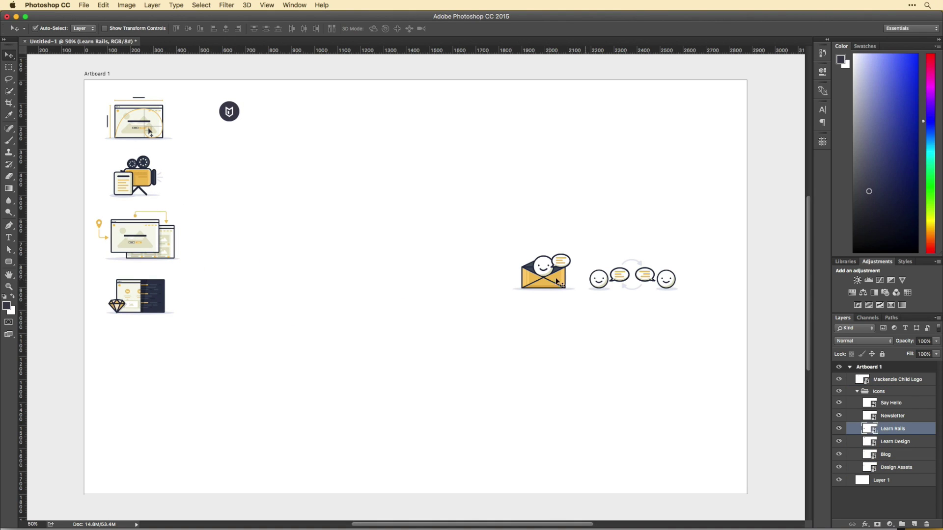
pyautogui.moveTo(558, 282); pyautogui.dragTo(158, 355)
pyautogui.moveTo(676, 284); pyautogui.dragTo(186, 459)
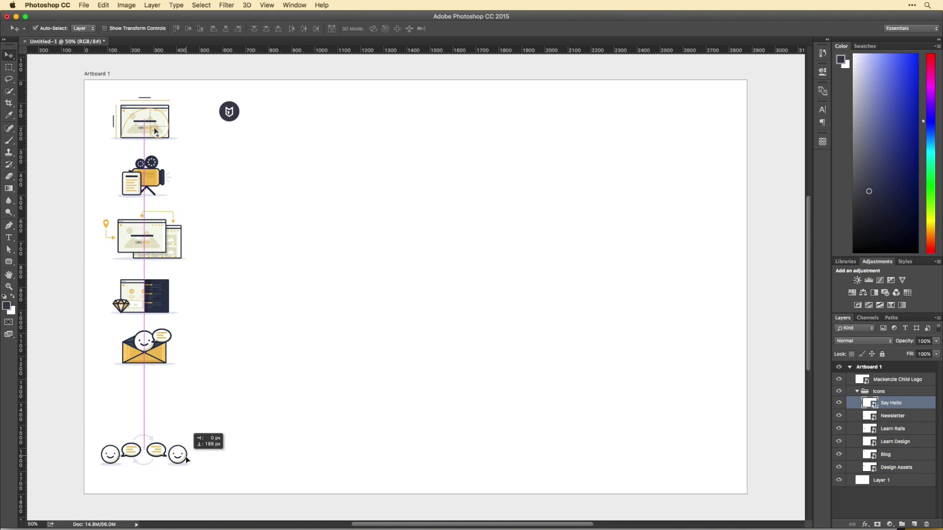
pyautogui.keyDown('shift'); pyautogui.click(896, 466); pyautogui.keyUp('shift')
pyautogui.click(266, 29)
# Draw a large rectangle across the artboard.
pyautogui.click(9, 261)
pyautogui.click(53, 255)
pyautogui.moveTo(204, 80)
pyautogui.mouseDown()
pyautogui.moveTo(356, 215)
pyautogui.moveTo(782, 523)
pyautogui.mouseUp()
# Fill the rectangle with #e3e6ef and move it below the logo.
pyautogui.doubleClick(863, 379)
pyautogui.write('e3e6ef')
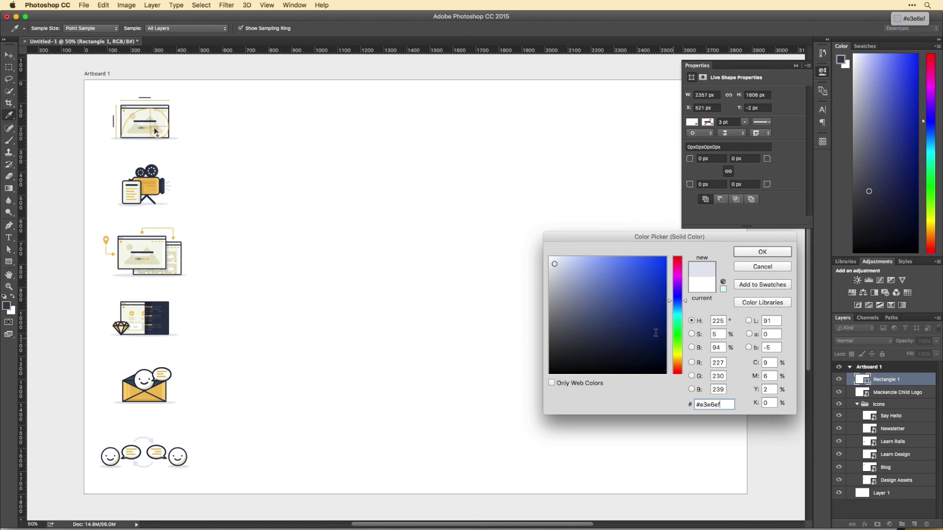
pyautogui.press('Return')
pyautogui.hotkey('ctrl', '[')
# Type the DESIGN ASSETS label in Brandon Grotesque Bold.
pyautogui.press('t')
pyautogui.hscroll(-5, 345, 146)
pyautogui.click(439, 197)
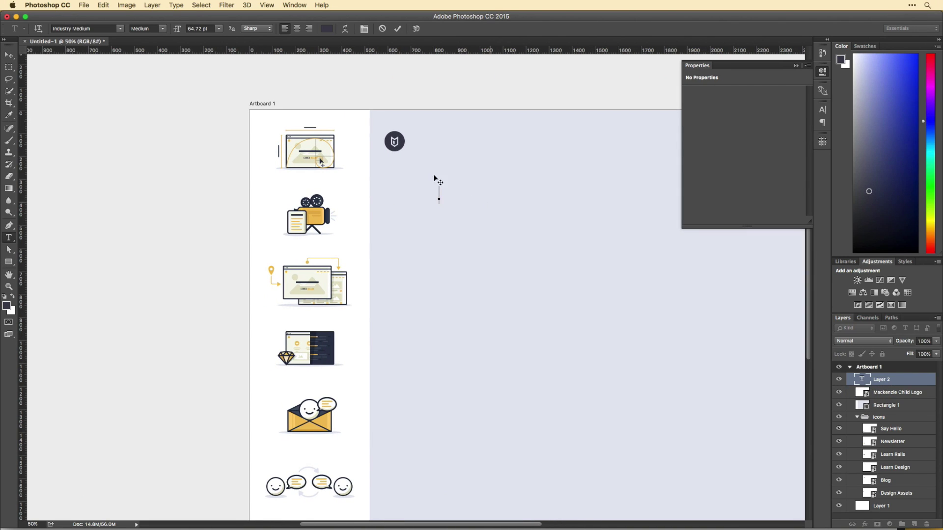
pyautogui.click(84, 28)
pyautogui.write('brandon')
pyautogui.press('Up')
pyautogui.press('Return')
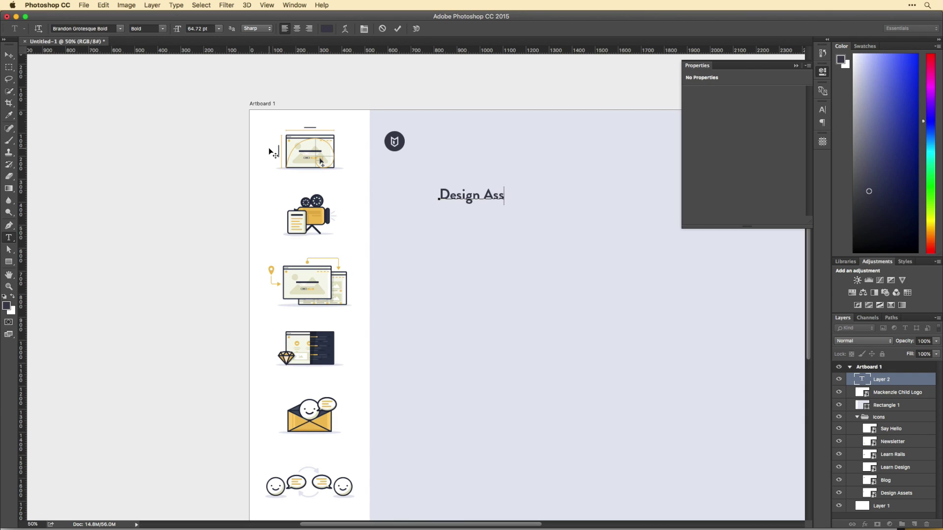
pyautogui.write('ets')
# Set the label to tracking 400 and auto leading, and reduce its font size.
pyautogui.hotkey('ctrl', 'a')
pyautogui.click(822, 109)
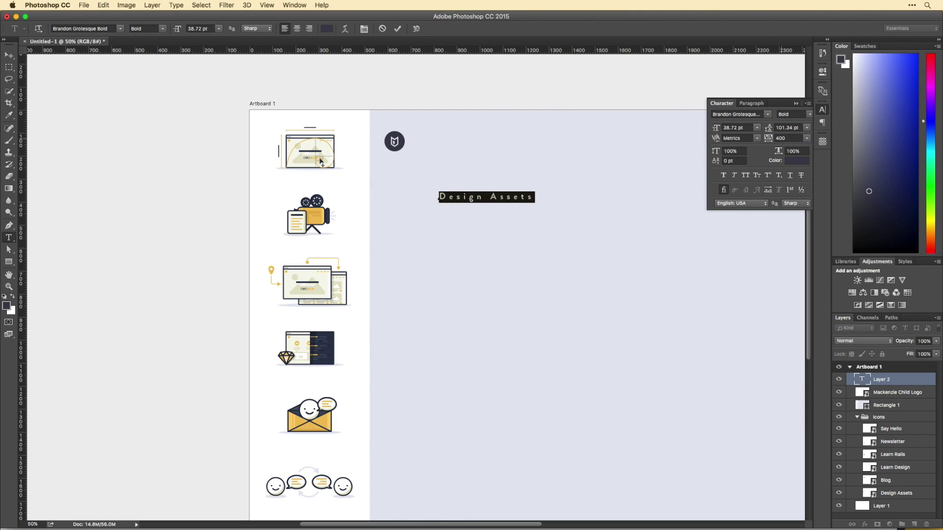
pyautogui.click(806, 128)
pyautogui.moveTo(716, 128); pyautogui.dragTo(713, 130)
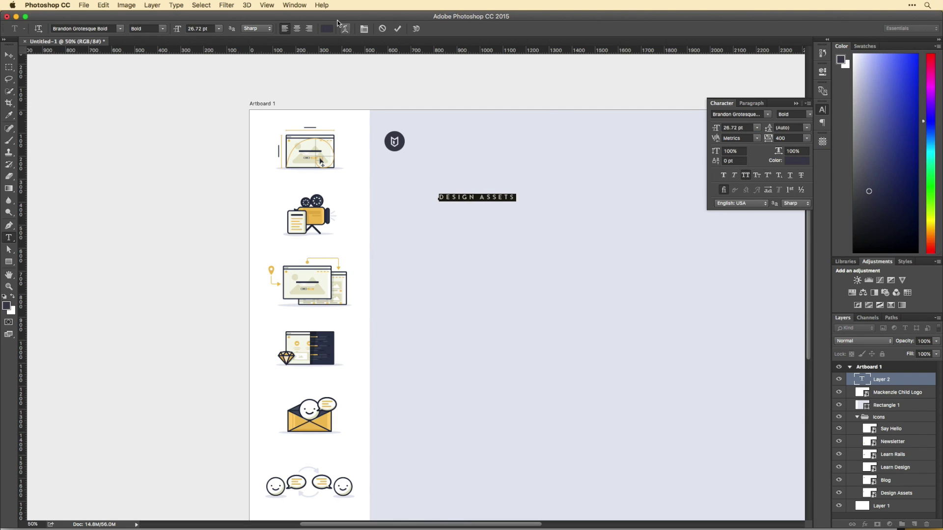
pyautogui.press('v')
# Place DESIGN ASSETS under the top icon and spread the remaining icons lower.
pyautogui.moveTo(312, 177); pyautogui.dragTo(283, 182)
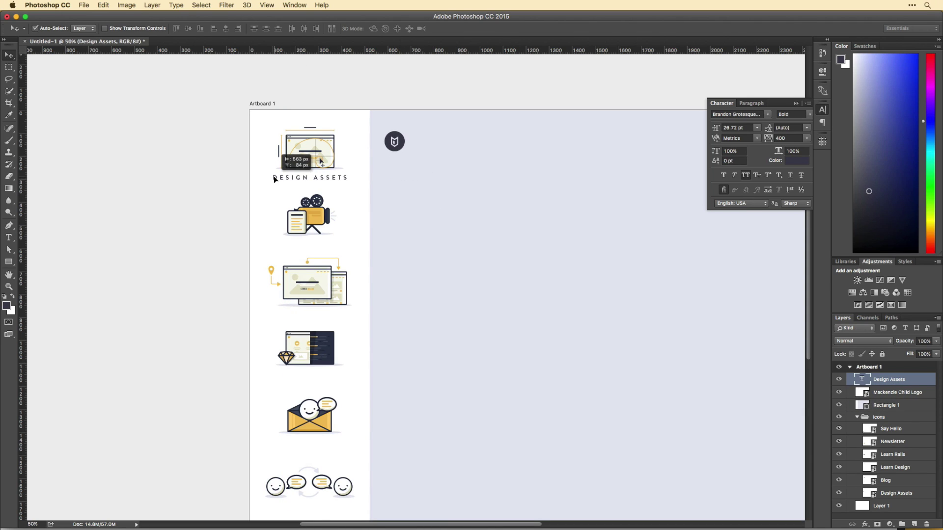
pyautogui.moveTo(267, 138); pyautogui.dragTo(350, 455)
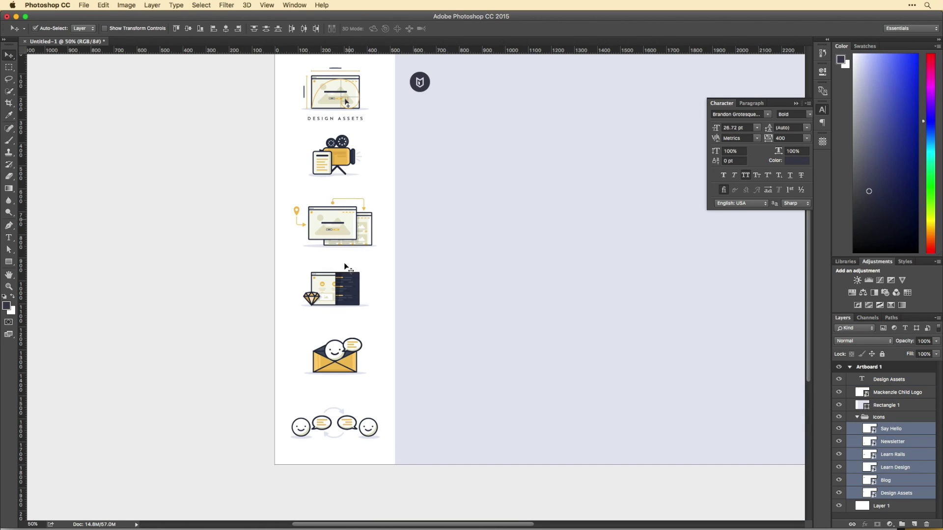
pyautogui.moveTo(345, 267); pyautogui.dragTo(379, 468)
pyautogui.moveTo(364, 121); pyautogui.dragTo(343, 114)
# Resize the blue-grey panel so it meets the icon column.
pyautogui.click(413, 301)
pyautogui.hotkey('ctrl', 't')
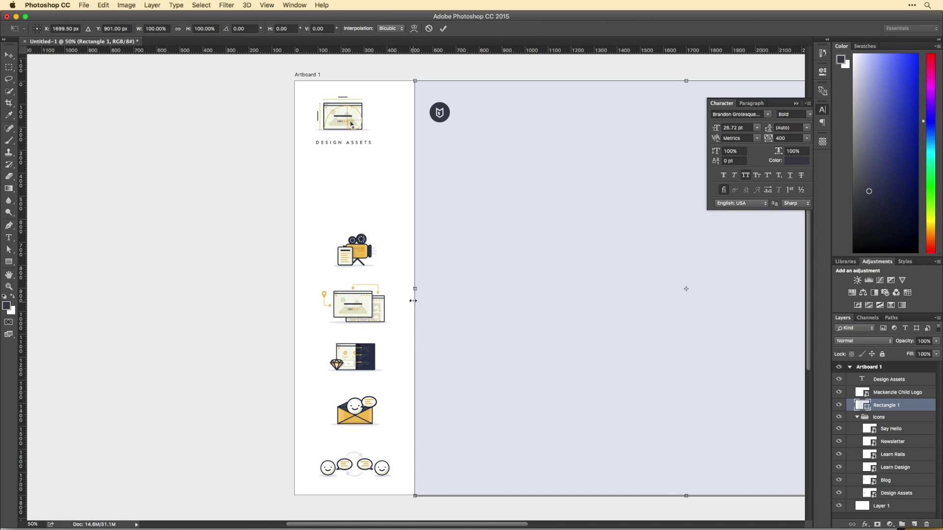
pyautogui.moveTo(413, 300)
pyautogui.mouseDown()
pyautogui.moveTo(395, 301)
pyautogui.moveTo(363, 207)
pyautogui.mouseUp()
# Duplicate the caption to create BLOG and LEARN DESIGN labels under their icons.
pyautogui.press('Return')
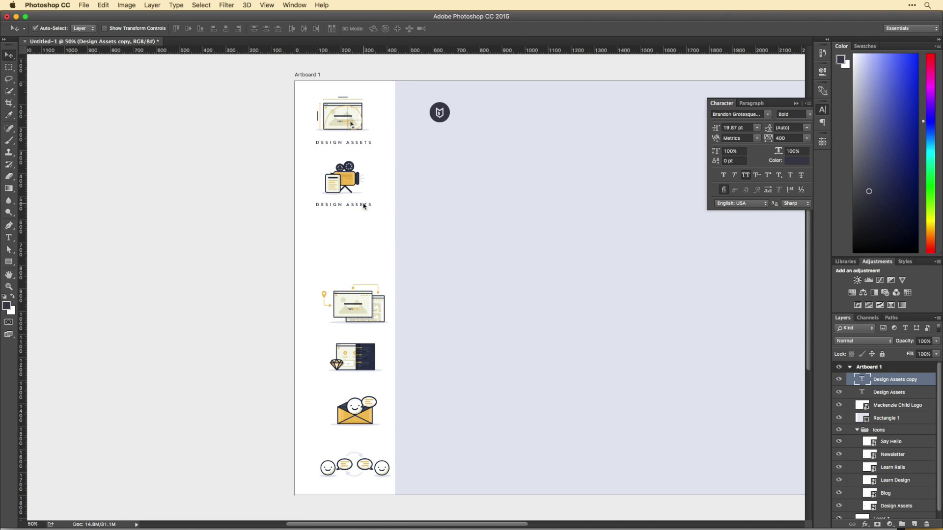
pyautogui.doubleClick(364, 204)
pyautogui.write('Blog')
pyautogui.hotkey('ctrl', 'Return')
pyautogui.moveTo(354, 304); pyautogui.dragTo(343, 253)
pyautogui.doubleClick(343, 291)
pyautogui.write('Lea')
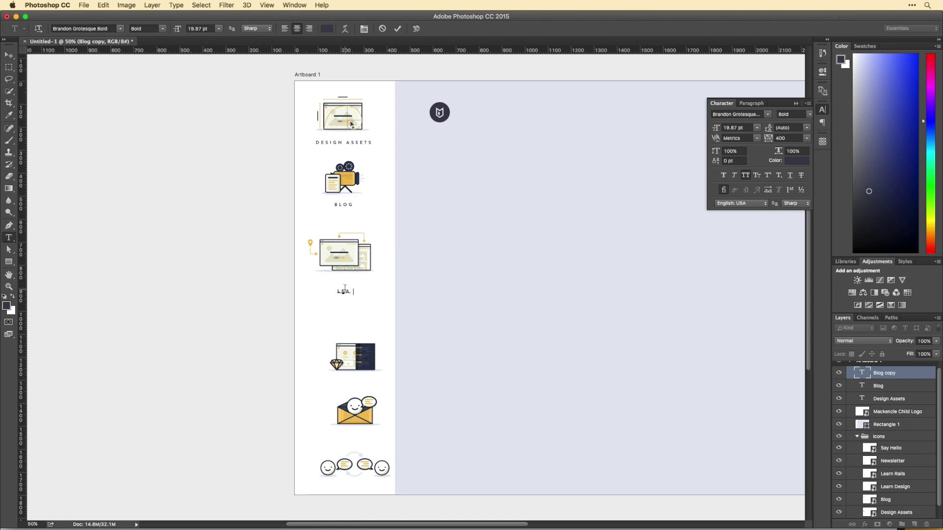
pyautogui.write('rn Design')
pyautogui.hotkey('ctrl', 'Return')
# Add LEARN RAILS, NEWSLETTER and SAY HELLO labels under the remaining icons.
pyautogui.moveTo(350, 366); pyautogui.dragTo(340, 326)
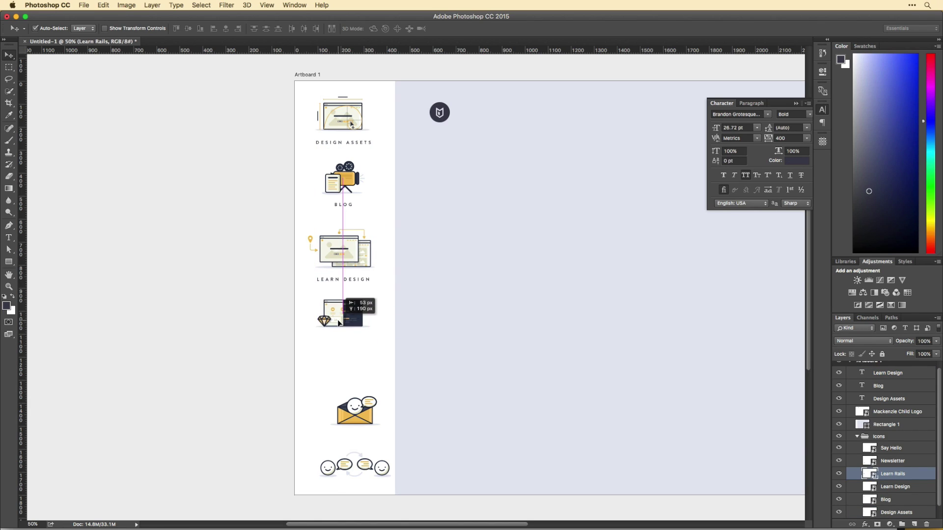
pyautogui.moveTo(344, 279)
pyautogui.mouseDown()
pyautogui.moveTo(344, 468)
pyautogui.moveTo(346, 448)
pyautogui.mouseUp()
pyautogui.doubleClick(344, 335)
pyautogui.write('Learn Rails')
pyautogui.hotkey('ctrl', 'Return')
pyautogui.doubleClick(347, 400)
pyautogui.hotkey('ctrl', 'Return')
pyautogui.doubleClick(345, 468)
pyautogui.write('Say Hello')
pyautogui.hotkey('ctrl', 'Return')
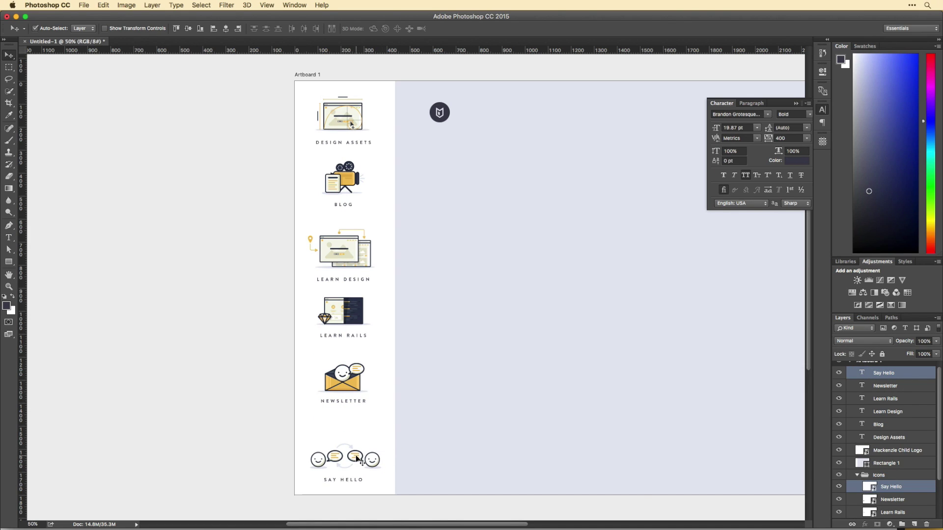
# Shift the whole icon column right and nudge DESIGN ASSETS and BLOG labels up.
pyautogui.moveTo(388, 486); pyautogui.dragTo(304, 93)
pyautogui.hotkey('shift', 'Right')
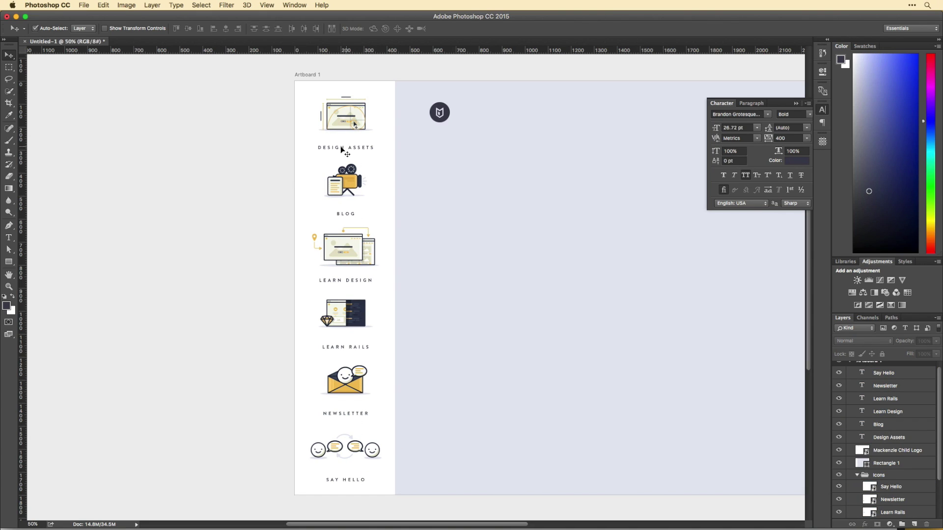
pyautogui.moveTo(342, 149); pyautogui.dragTo(339, 145)
pyautogui.click(345, 215)
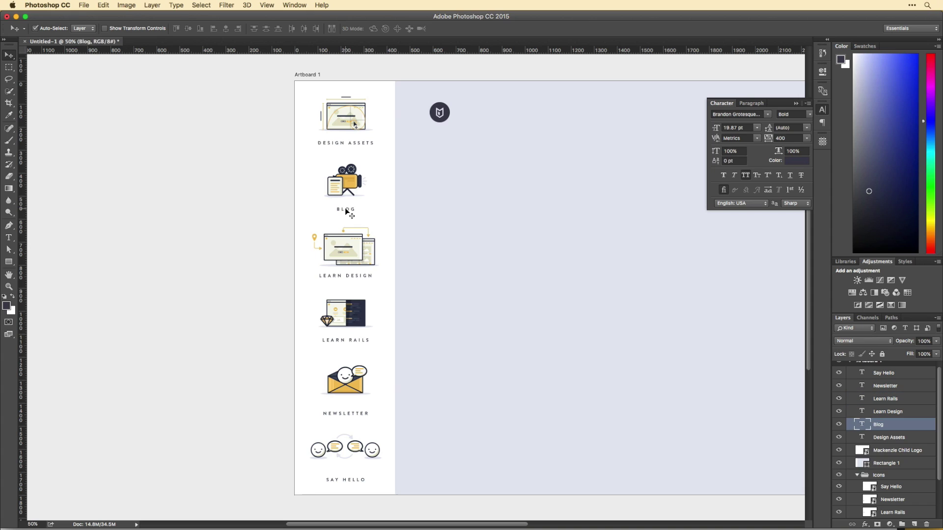
pyautogui.moveTo(346, 212); pyautogui.dragTo(346, 209)
# Nudge NEWSLETTER and SAY HELLO labels up, then copy a label onto the right panel for a headline.
pyautogui.moveTo(352, 415); pyautogui.dragTo(352, 408)
pyautogui.moveTo(345, 482); pyautogui.dragTo(344, 472)
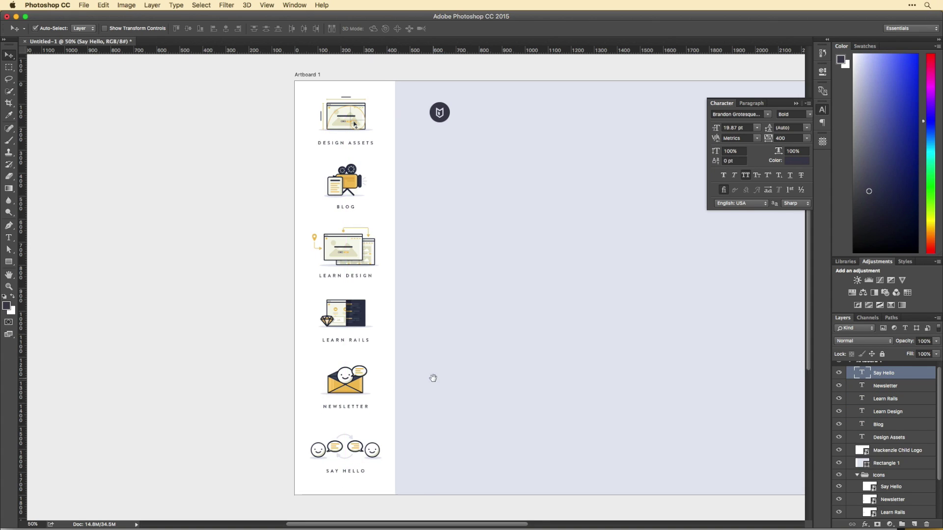
pyautogui.moveTo(433, 378); pyautogui.dragTo(209, 370)
pyautogui.moveTo(122, 135)
pyautogui.mouseDown()
pyautogui.moveTo(263, 175)
pyautogui.moveTo(229, 178)
pyautogui.mouseUp()
# Turn the copied label into a large headline with tracking 0 and All Caps off, moved down-right.
pyautogui.doubleClick(229, 178)
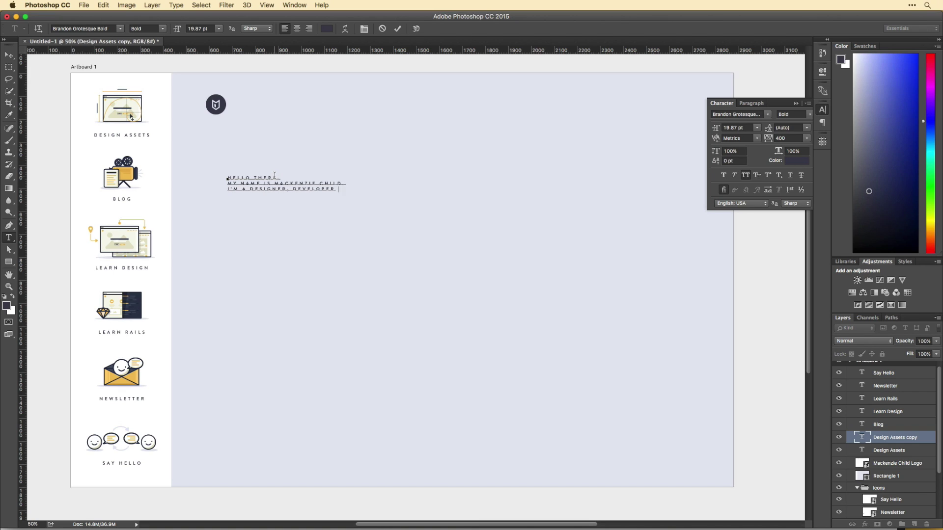
pyautogui.moveTo(716, 128); pyautogui.dragTo(734, 128)
pyautogui.click(745, 175)
pyautogui.write('0')
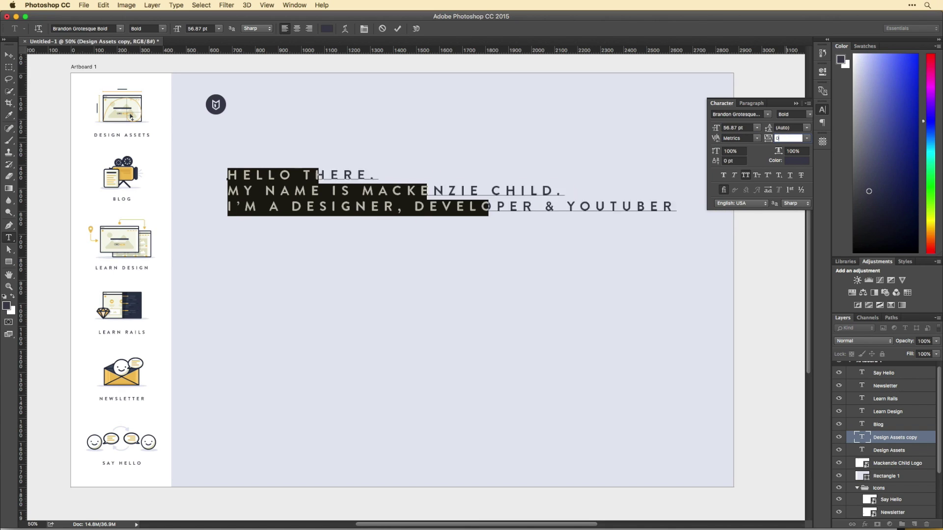
pyautogui.doubleClick(788, 138)
pyautogui.write('0')
pyautogui.press('Return')
pyautogui.hotkey('ctrl', 'Return')
pyautogui.hotkey('ctrl', 't')
pyautogui.moveTo(417, 216); pyautogui.dragTo(547, 254)
pyautogui.press('Return')
pyautogui.press('v')
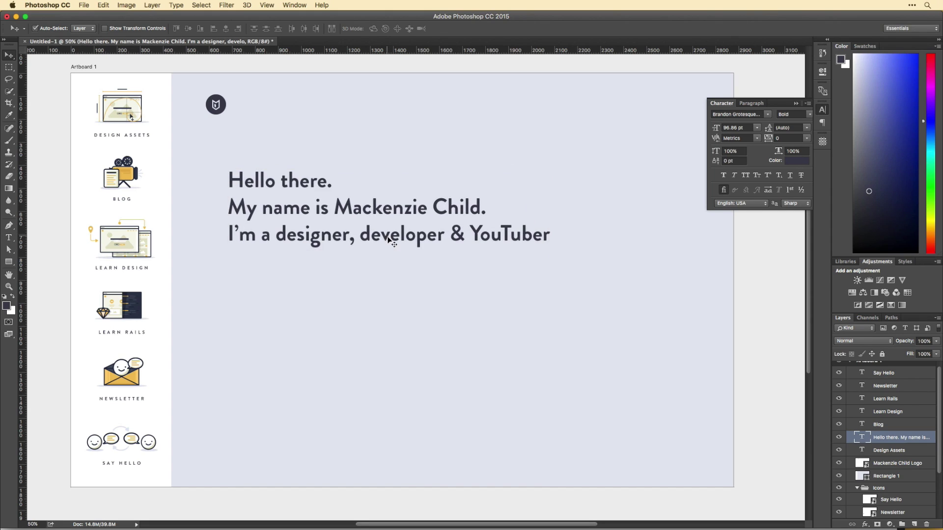
pyautogui.moveTo(389, 238); pyautogui.dragTo(396, 297)
# Recolour the background panel to gold #f1c056 and nudge the logo right.
pyautogui.click(570, 114)
pyautogui.moveTo(223, 110); pyautogui.dragTo(245, 109)
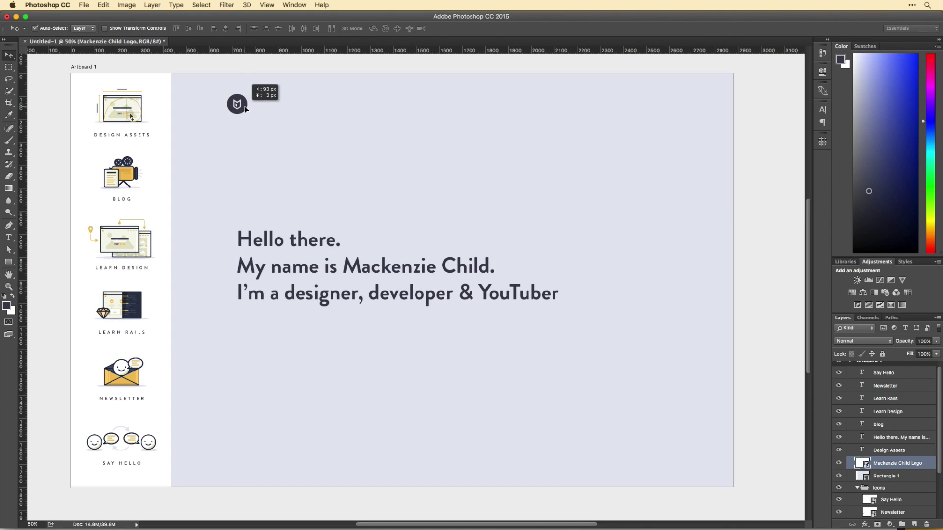
pyautogui.doubleClick(862, 475)
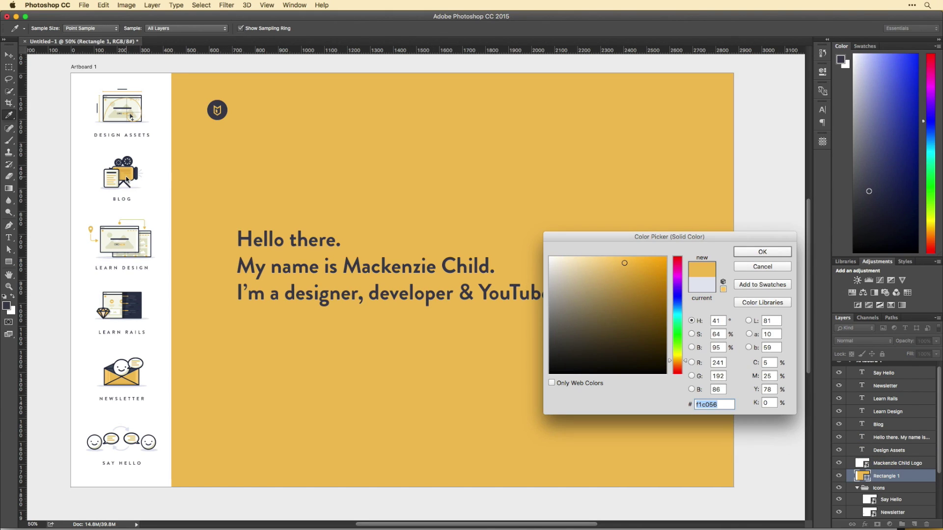
pyautogui.press('Return')
# Make the headline's first line, 'Hello there.', white and move the headline slightly down.
pyautogui.press('t')
pyautogui.moveTo(341, 239); pyautogui.dragTo(215, 230)
pyautogui.click(326, 28)
pyautogui.click(552, 257)
pyautogui.click(770, 250)
pyautogui.hotkey('ctrl', 'Return')
pyautogui.press('v')
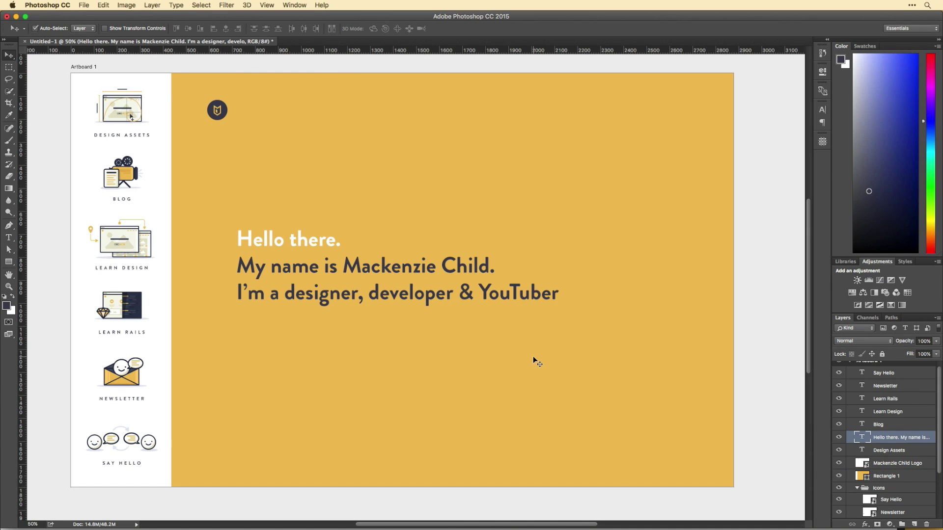
pyautogui.moveTo(542, 290); pyautogui.dragTo(543, 298)
pyautogui.moveTo(322, 526)
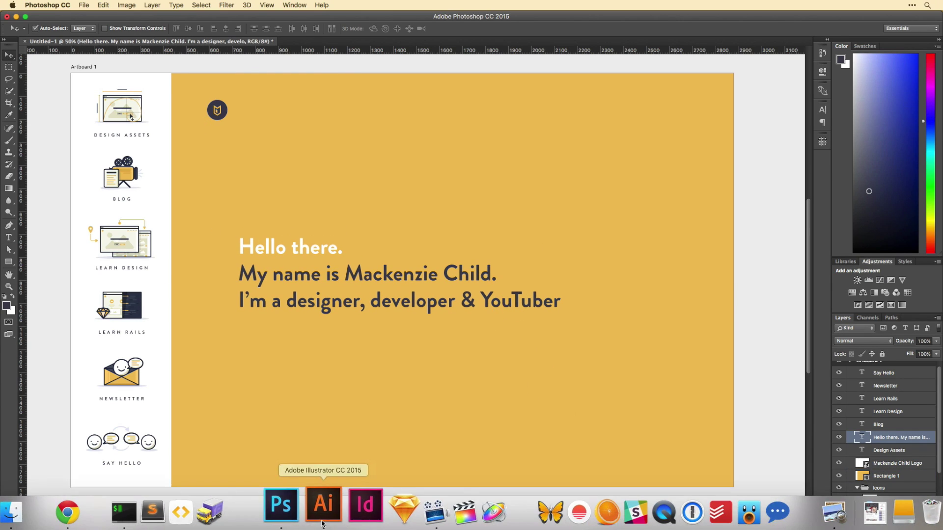
# Paste the vector logo from Illustrator, replacing the old logo, and place it above the headline.
pyautogui.click(320, 509)
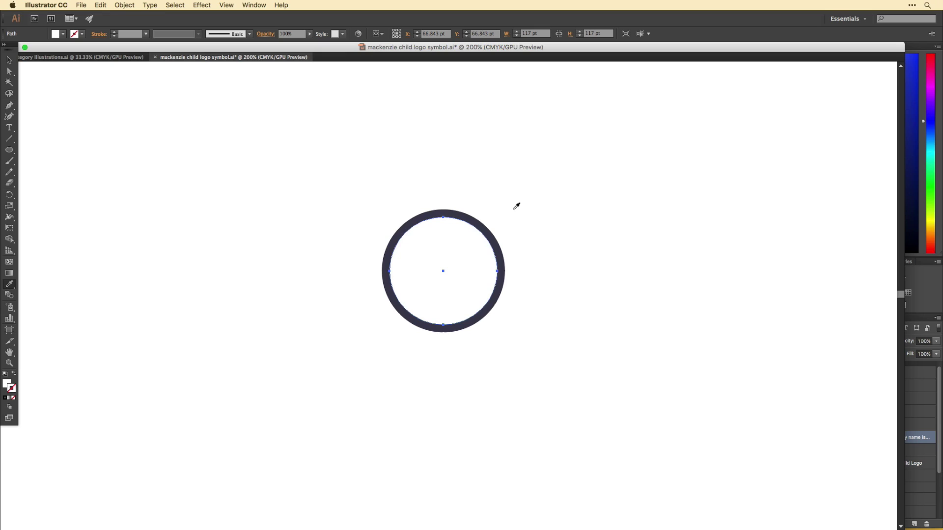
pyautogui.hotkey('ctrl', 'a')
pyautogui.hotkey('ctrl', 'c')
pyautogui.press('super+Tab')
pyautogui.hotkey('ctrl', 'v')
pyautogui.press('Return')
pyautogui.click(217, 110)
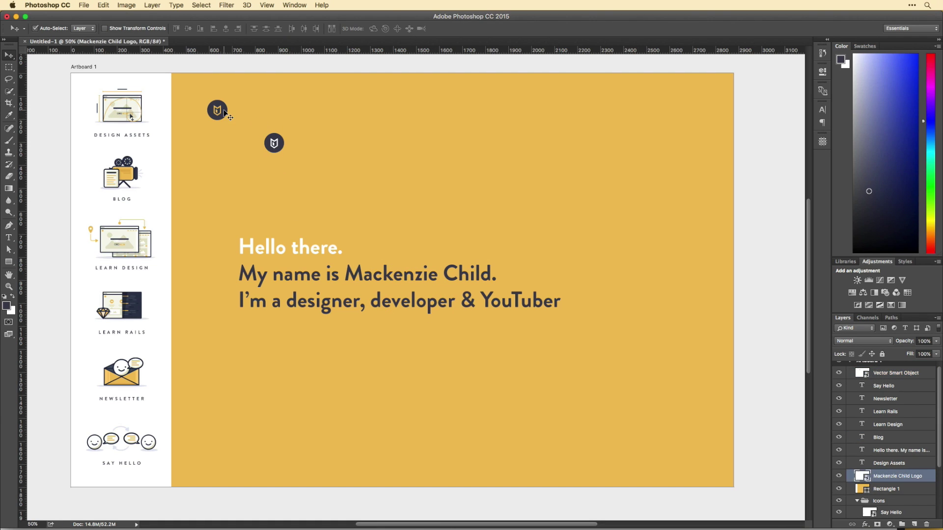
pyautogui.press('Delete')
pyautogui.moveTo(284, 148); pyautogui.dragTo(193, 94)
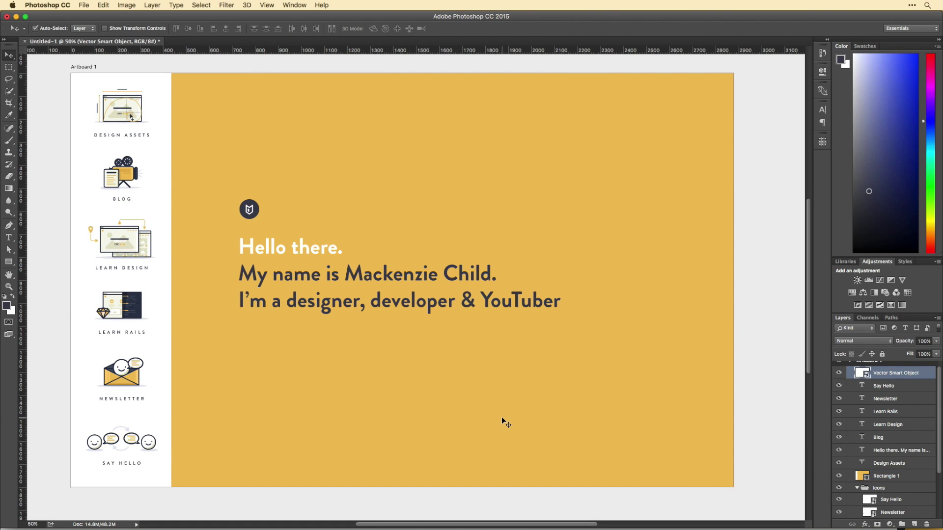
pyautogui.hotkey('ctrl', 't')
# Shorten the yellow panel by pulling its bottom edge up.
pyautogui.moveTo(337, 487); pyautogui.dragTo(337, 358)
pyautogui.press('Return')
pyautogui.hscroll(-3, 301, 434)
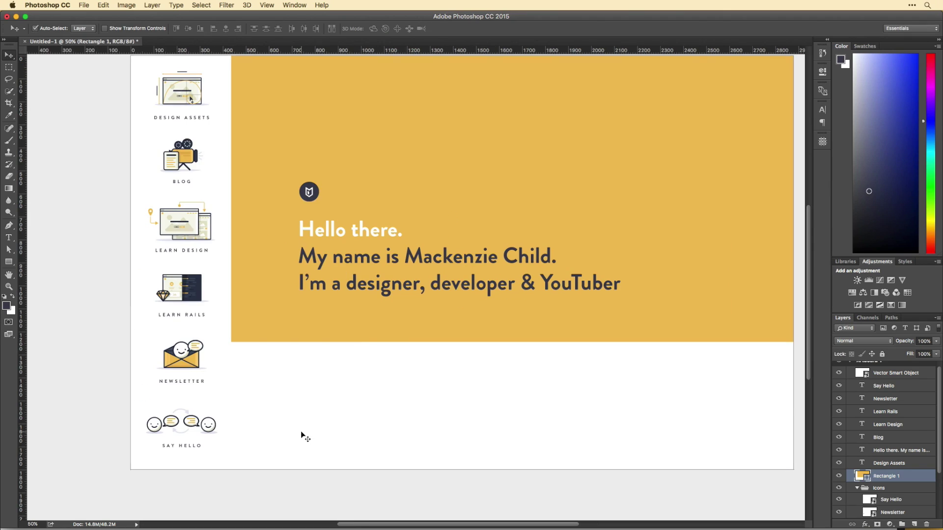
# Move the Design Assets, Blog, Learn Design, Learn Rails, Newsletter and Say Hello icons into one bottom row.
pyautogui.moveTo(182, 423); pyautogui.dragTo(732, 414)
pyautogui.hscroll(-5, 284, 406)
pyautogui.moveTo(275, 356); pyautogui.dragTo(751, 431)
pyautogui.moveTo(275, 290); pyautogui.dragTo(675, 435)
pyautogui.moveTo(272, 224); pyautogui.dragTo(605, 428)
pyautogui.moveTo(278, 162); pyautogui.dragTo(505, 431)
pyautogui.moveTo(282, 101); pyautogui.dragTo(275, 432)
pyautogui.moveTo(323, 415); pyautogui.dragTo(319, 414)
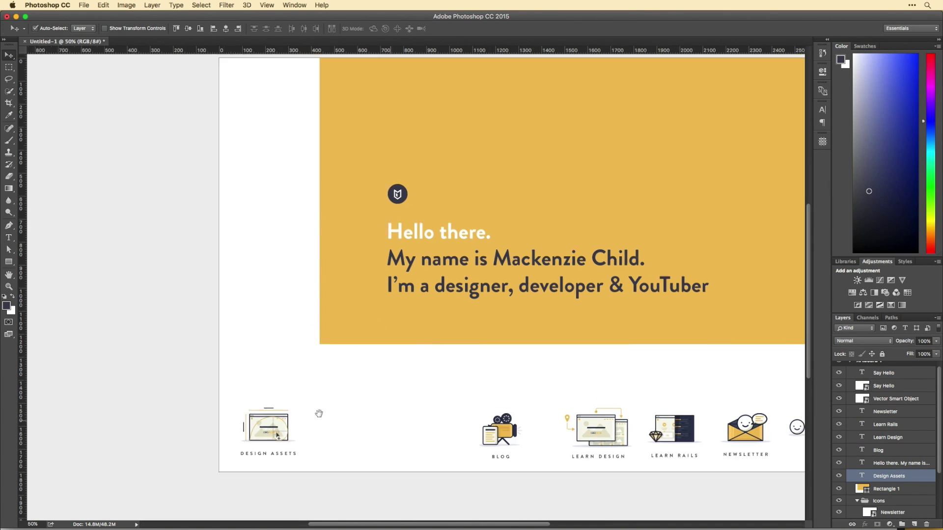
pyautogui.hscroll(-5, 294, 415)
pyautogui.moveTo(130, 381); pyautogui.dragTo(739, 430)
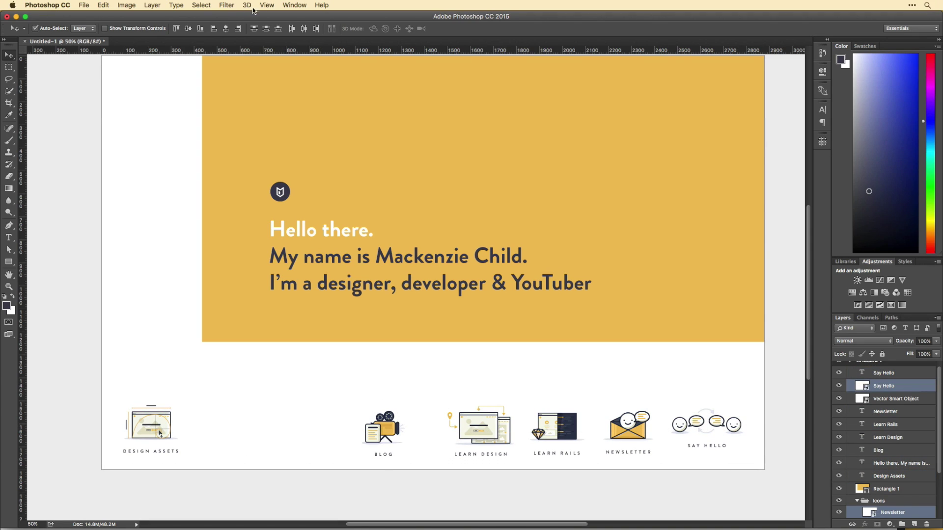
# Extend the yellow panel down to meet the icon row.
pyautogui.scroll(2, 382, 387)
pyautogui.hscroll(-2, 382, 387)
pyautogui.click(280, 183)
pyautogui.hotkey('ctrl', 't')
pyautogui.moveTo(255, 380); pyautogui.dragTo(154, 430)
pyautogui.press('Return')
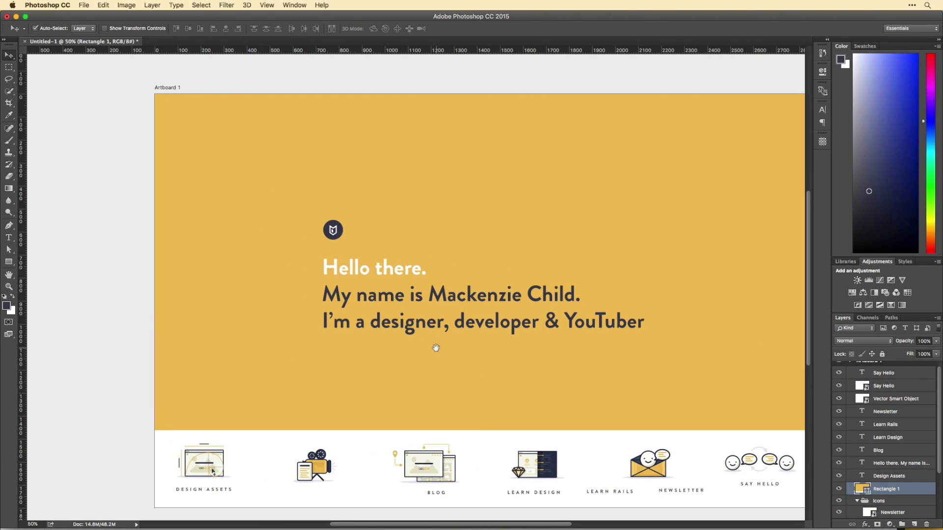
# Move the logo to the artboard's top-left, and move the headline up-left and enlarge it.
pyautogui.moveTo(435, 348); pyautogui.dragTo(382, 323)
pyautogui.moveTo(279, 206); pyautogui.dragTo(126, 89)
pyautogui.moveTo(314, 240); pyautogui.dragTo(237, 199)
pyautogui.hotkey('ctrl', 't')
pyautogui.moveTo(516, 270); pyautogui.dragTo(558, 295)
pyautogui.press('Return')
# Pull the yellow panel's bottom edge up and raise the icon row slightly.
pyautogui.moveTo(443, 406); pyautogui.dragTo(443, 385)
pyautogui.press('Return')
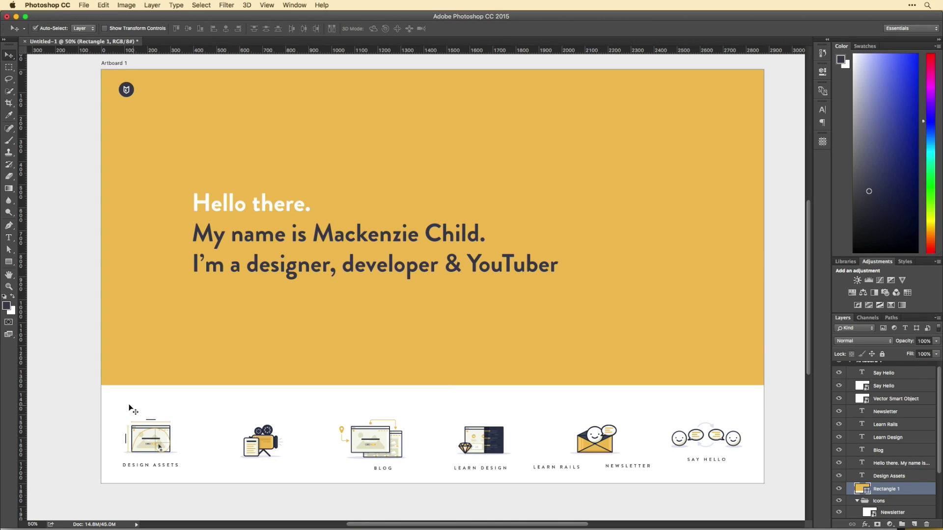
pyautogui.moveTo(290, 477); pyautogui.dragTo(290, 470)
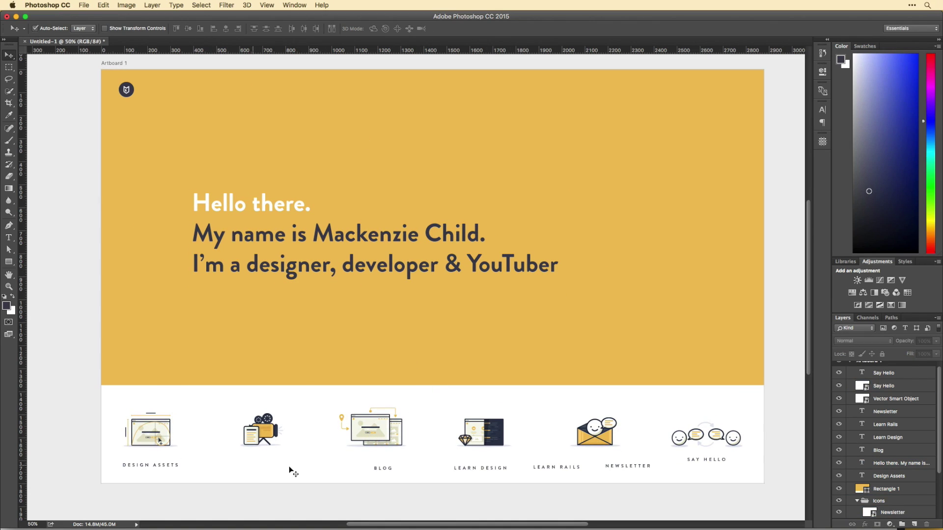
# Swap the first and third icons and align each label under its icon.
pyautogui.moveTo(380, 469); pyautogui.dragTo(255, 469)
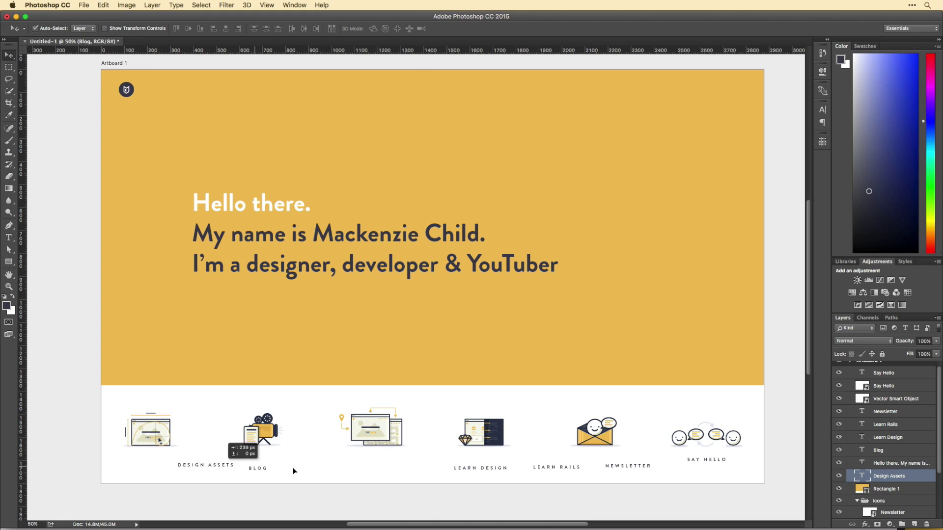
pyautogui.moveTo(151, 432)
pyautogui.mouseDown()
pyautogui.moveTo(375, 432)
pyautogui.moveTo(162, 427)
pyautogui.mouseUp()
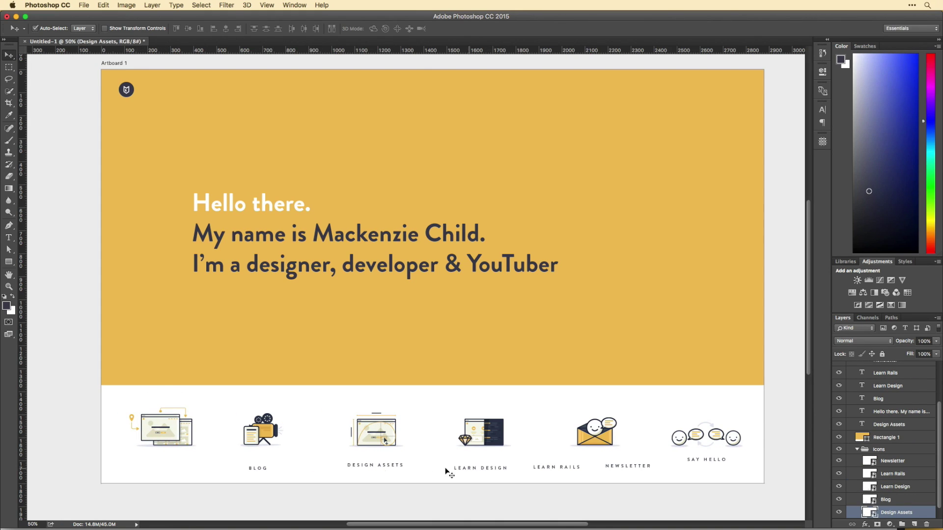
pyautogui.moveTo(376, 465); pyautogui.dragTo(167, 465)
pyautogui.moveTo(556, 466); pyautogui.dragTo(486, 467)
pyautogui.moveTo(617, 472); pyautogui.dragTo(596, 472)
pyautogui.moveTo(716, 464); pyautogui.dragTo(716, 471)
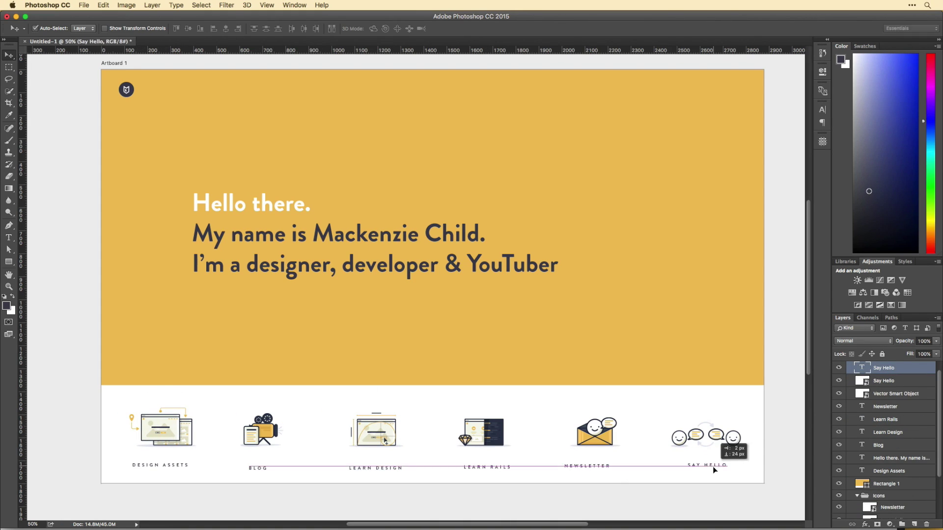
pyautogui.click(304, 29)
pyautogui.moveTo(175, 474); pyautogui.dragTo(713, 460)
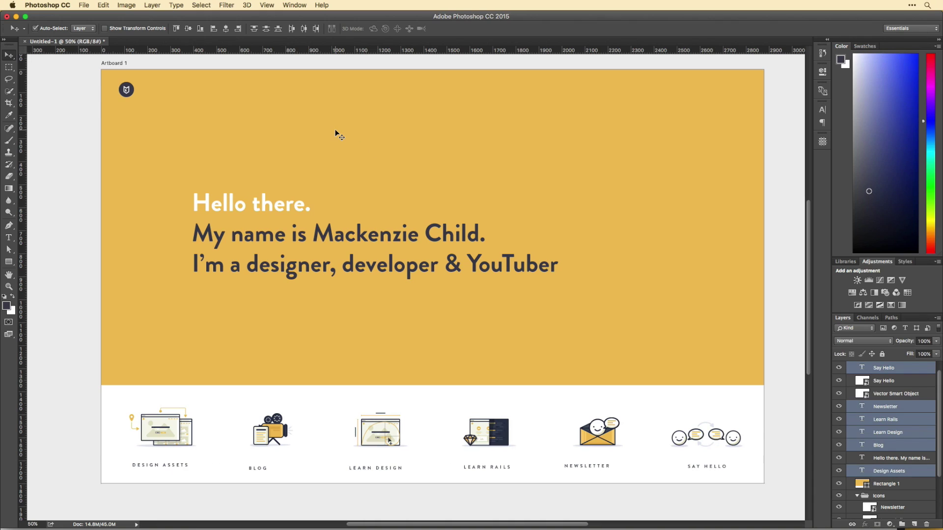
pyautogui.moveTo(425, 406); pyautogui.dragTo(415, 417)
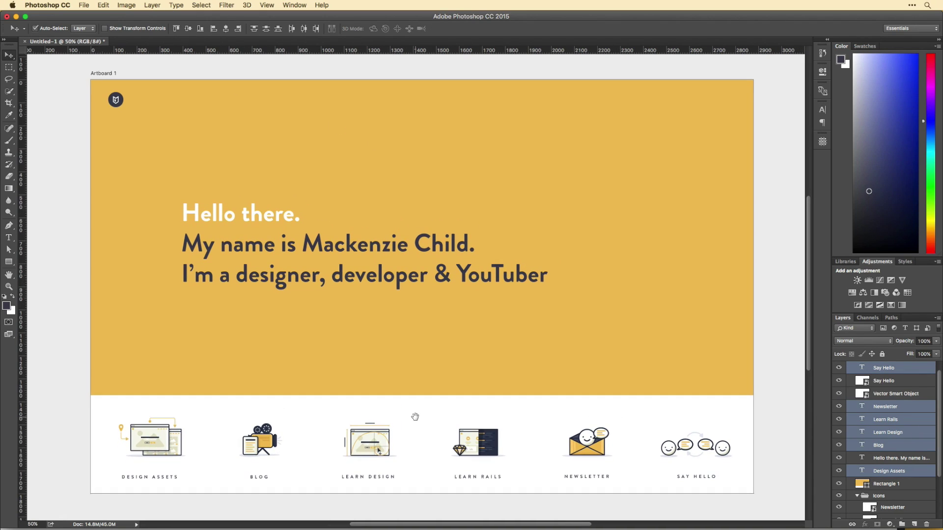
pyautogui.press('super+Tab')
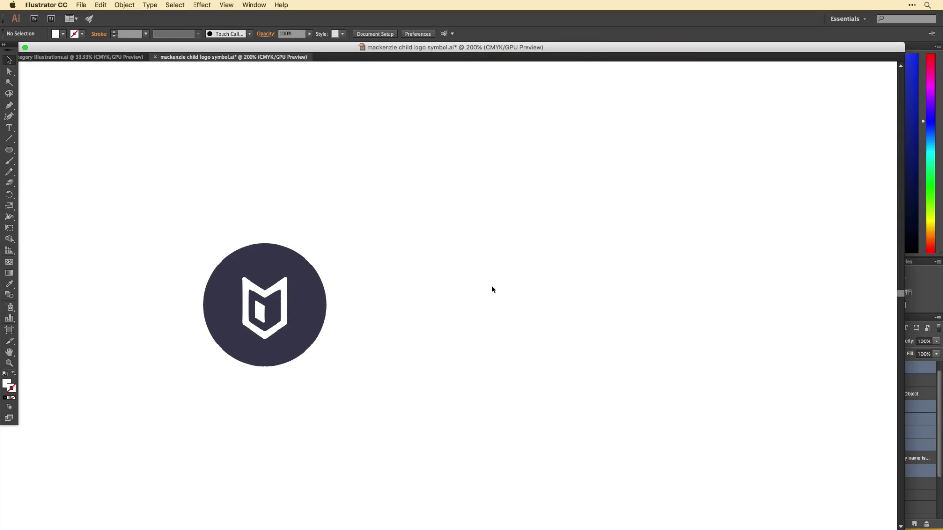
# Draw a circle-sized square with dark fill beside the logo circle.
pyautogui.press('m')
pyautogui.moveTo(423, 243); pyautogui.dragTo(501, 322)
pyautogui.press('v')
pyautogui.moveTo(287, 302); pyautogui.dragTo(340, 263)
pyautogui.moveTo(331, 374); pyautogui.dragTo(309, 366)
pyautogui.moveTo(428, 336); pyautogui.dragTo(524, 339)
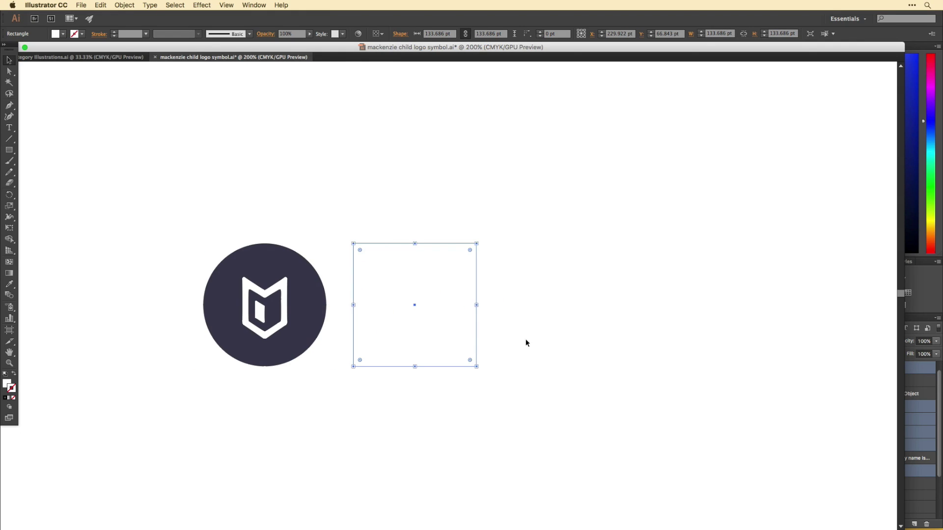
# Pen a stroked line along the square's top edge, then delete the square.
pyautogui.press('p')
pyautogui.click(466, 243)
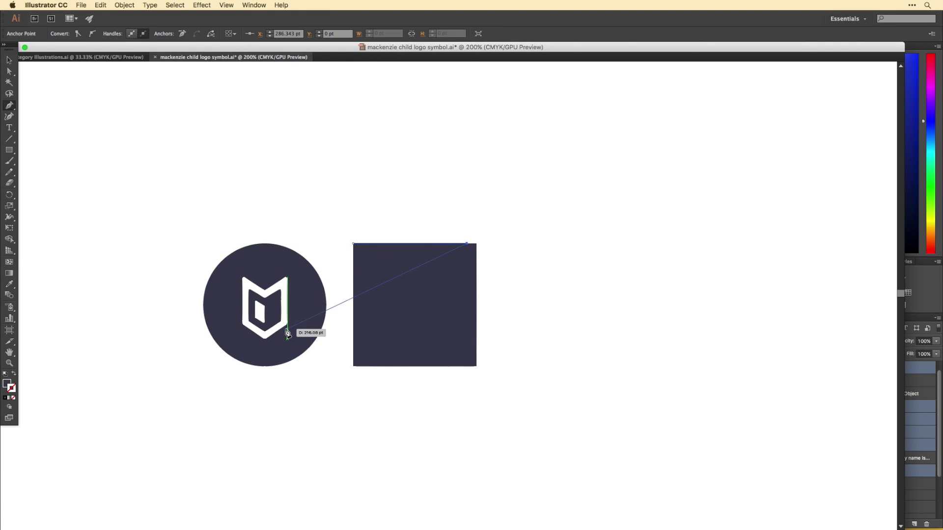
pyautogui.press('v')
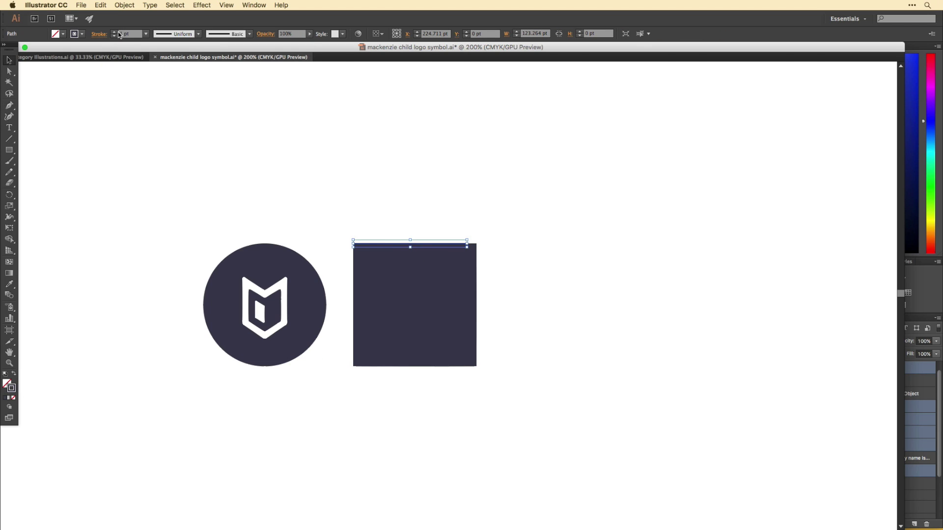
pyautogui.write('10')
pyautogui.click(99, 34)
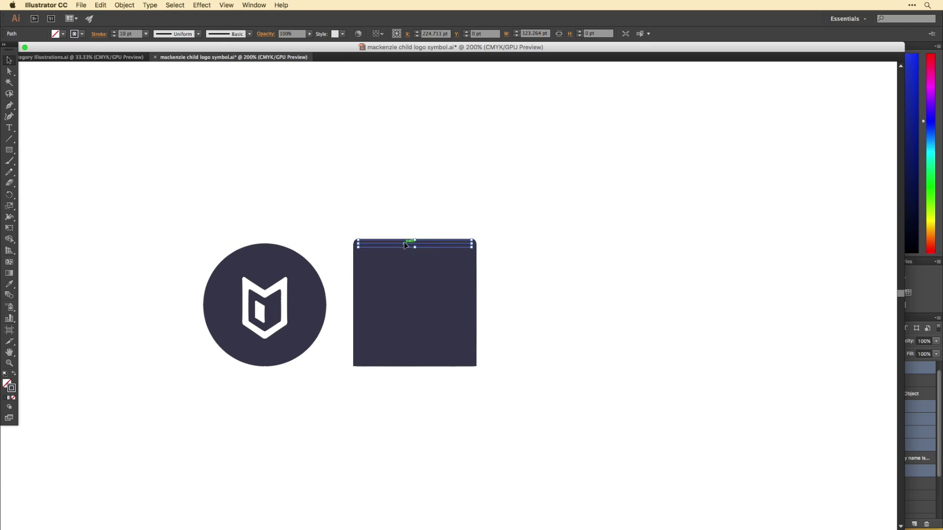
pyautogui.keyDown('shift'); pyautogui.click(415, 244); pyautogui.keyUp('shift')
pyautogui.click(422, 263)
pyautogui.press('Delete')
# Duplicate the line into three evenly spaced bars and shorten them from the right.
pyautogui.moveTo(420, 247)
pyautogui.mouseDown()
pyautogui.moveTo(481, 258)
pyautogui.moveTo(486, 290)
pyautogui.mouseUp()
pyautogui.hotkey('ctrl', 'd')
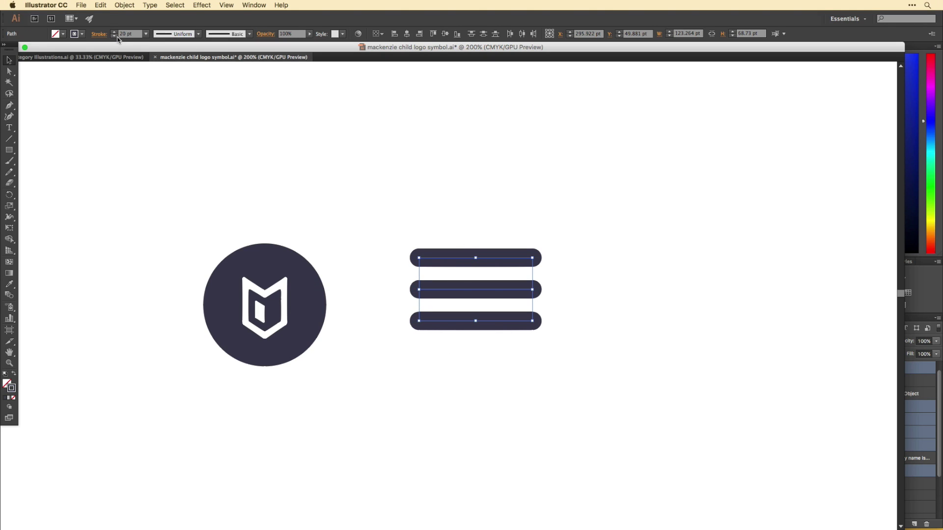
pyautogui.moveTo(559, 334); pyautogui.dragTo(519, 235)
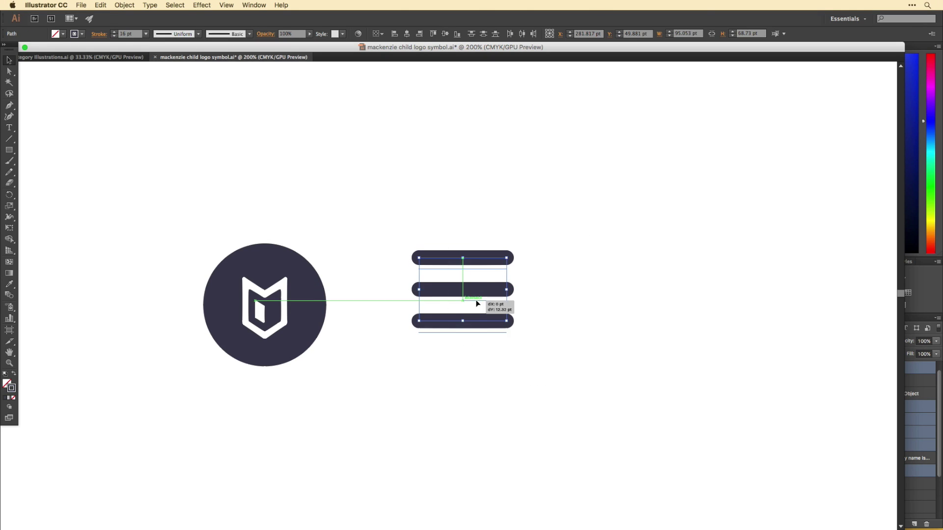
pyautogui.click(521, 301)
# Split the middle and bottom bars by adding anchor points and deleting a segment.
pyautogui.hotkey('ctrl', '+')
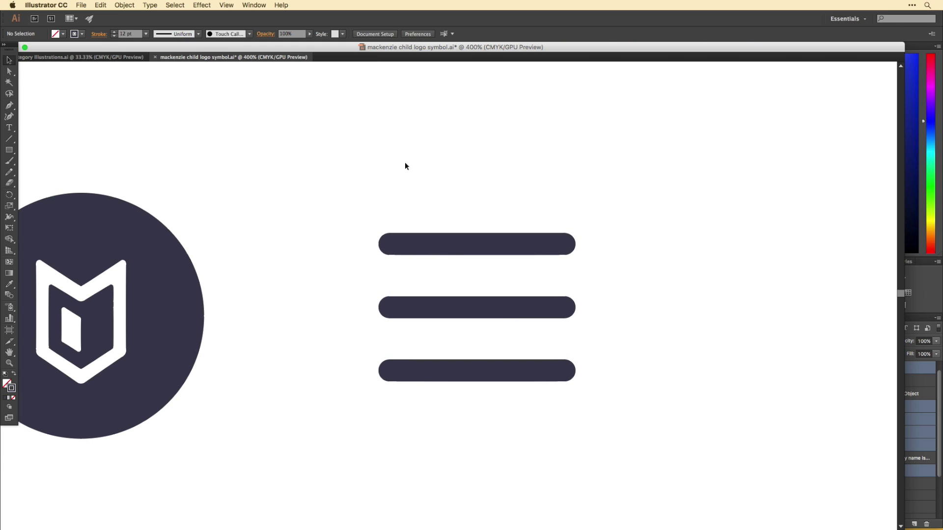
pyautogui.click(437, 307)
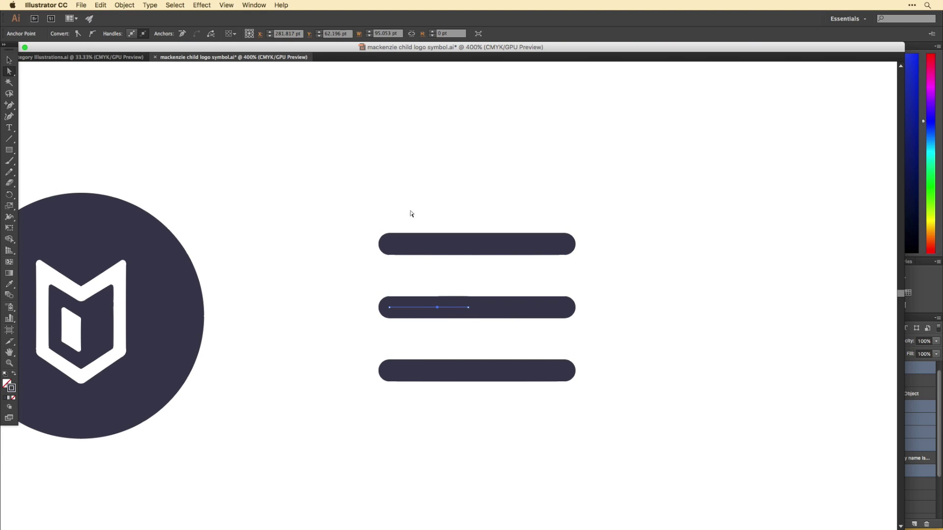
pyautogui.press('Delete')
pyautogui.moveTo(541, 347); pyautogui.dragTo(509, 333)
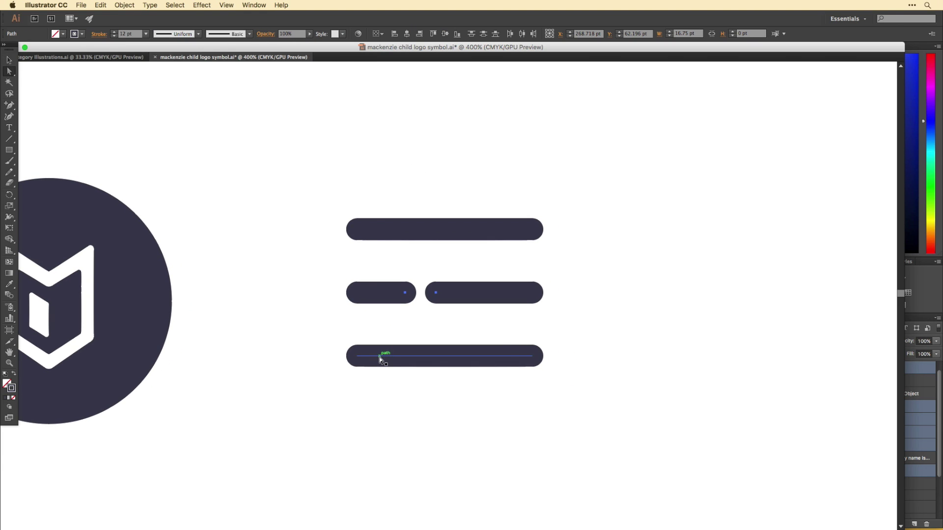
pyautogui.click(380, 356)
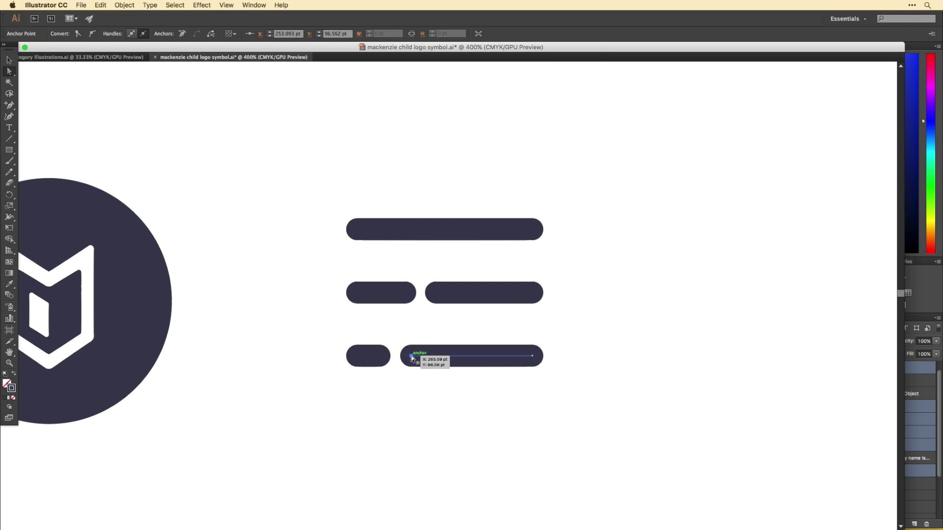
pyautogui.hotkey('ctrl', '-')
pyautogui.hotkey('ctrl', '-')
# Adjust the split bars' end anchors to form the short and long pieces.
pyautogui.moveTo(519, 362); pyautogui.dragTo(358, 179)
pyautogui.press('v')
pyautogui.click(488, 358)
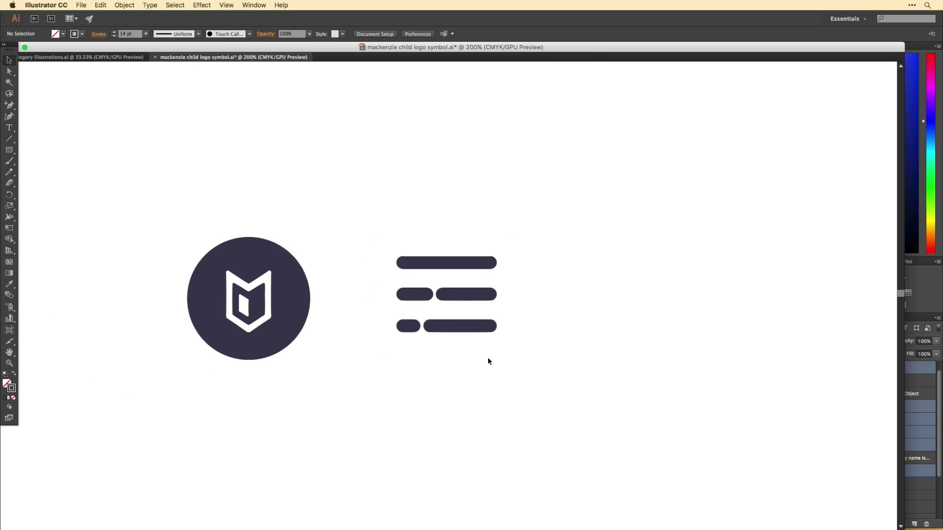
pyautogui.hotkey('ctrl', '+')
pyautogui.press('a')
pyautogui.click(474, 302)
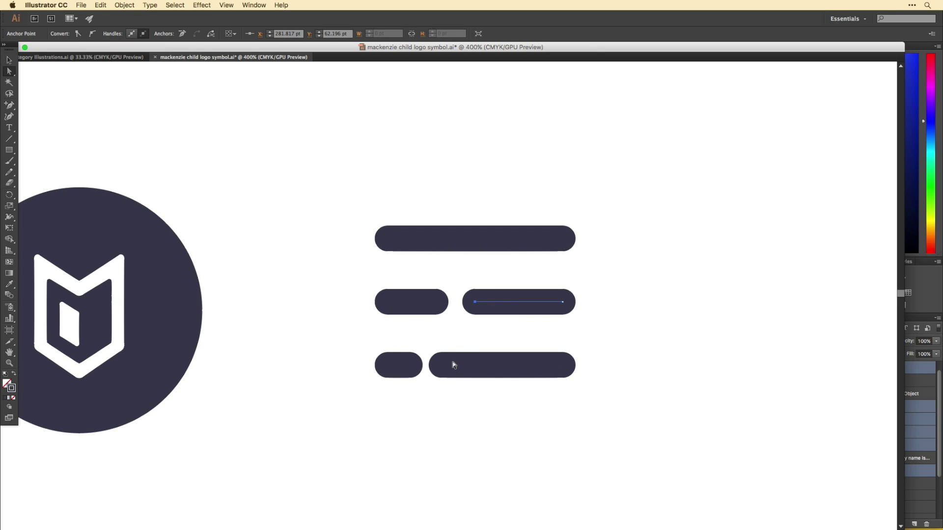
pyautogui.hotkey('ctrl', 'shift', 'a')
pyautogui.moveTo(447, 369)
pyautogui.mouseDown()
pyautogui.moveTo(462, 372)
pyautogui.moveTo(446, 367)
pyautogui.mouseUp()
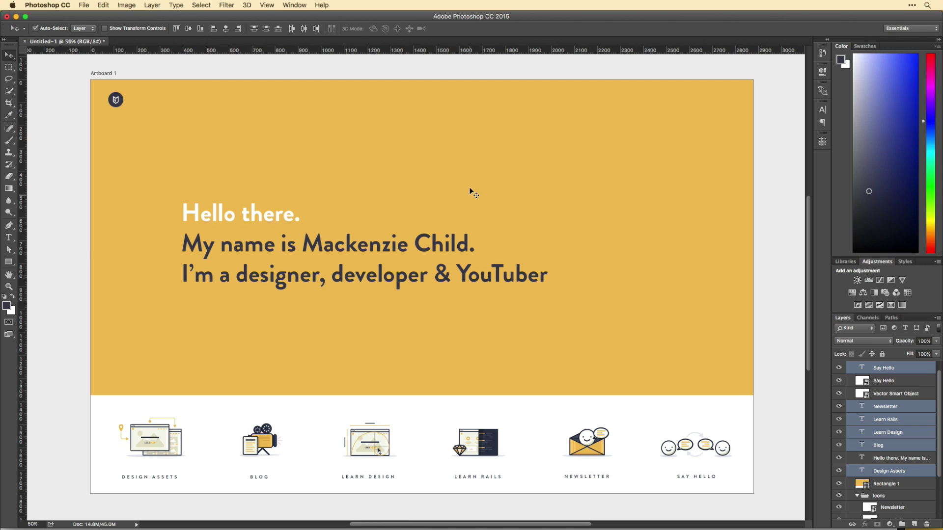
# Place the pasted menu icon at the yellow panel's top-right.
pyautogui.press('Return')
pyautogui.moveTo(464, 186)
pyautogui.mouseDown()
pyautogui.moveTo(125, 97)
pyautogui.moveTo(135, 108)
pyautogui.moveTo(738, 112)
pyautogui.mouseUp()
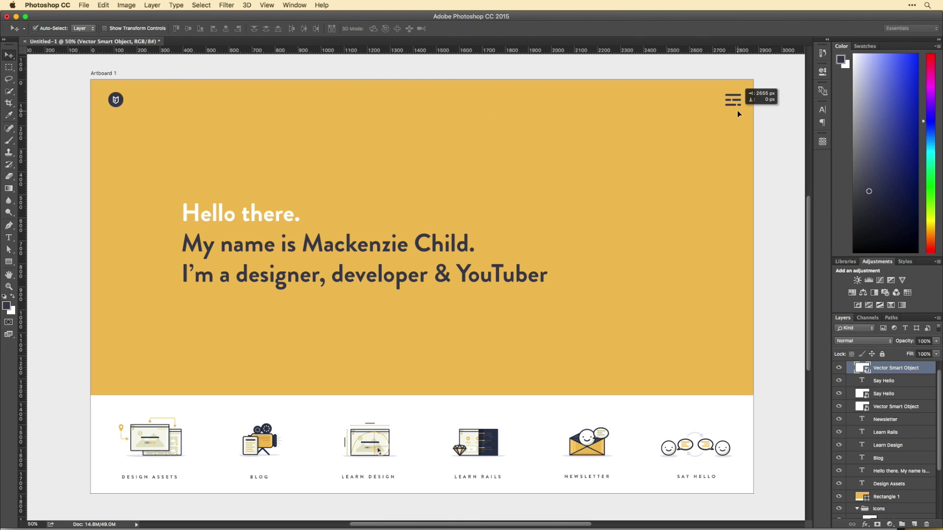
pyautogui.press('Return')
# Name the icon layer Menu, give it a white Color Overlay, and nudge the headline right.
pyautogui.doubleClick(908, 368)
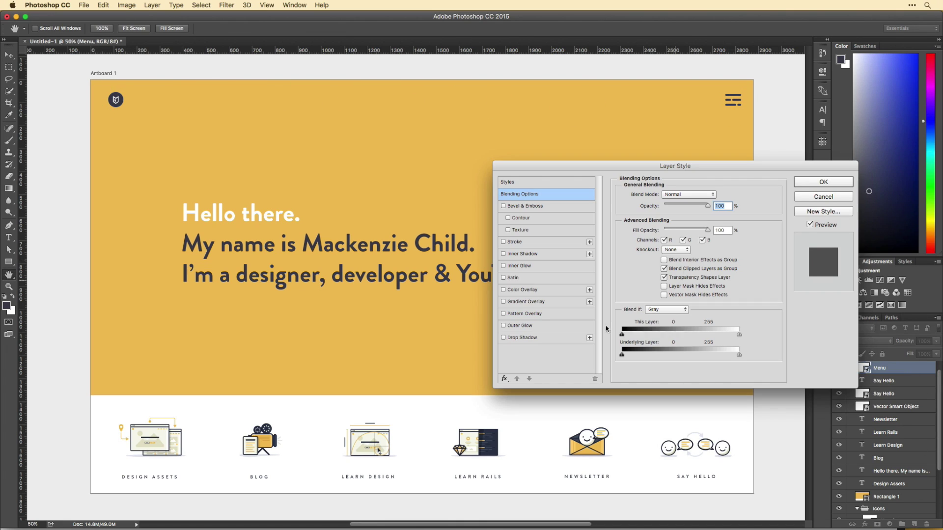
pyautogui.click(522, 289)
pyautogui.click(714, 194)
pyautogui.press('Return')
pyautogui.press('Return')
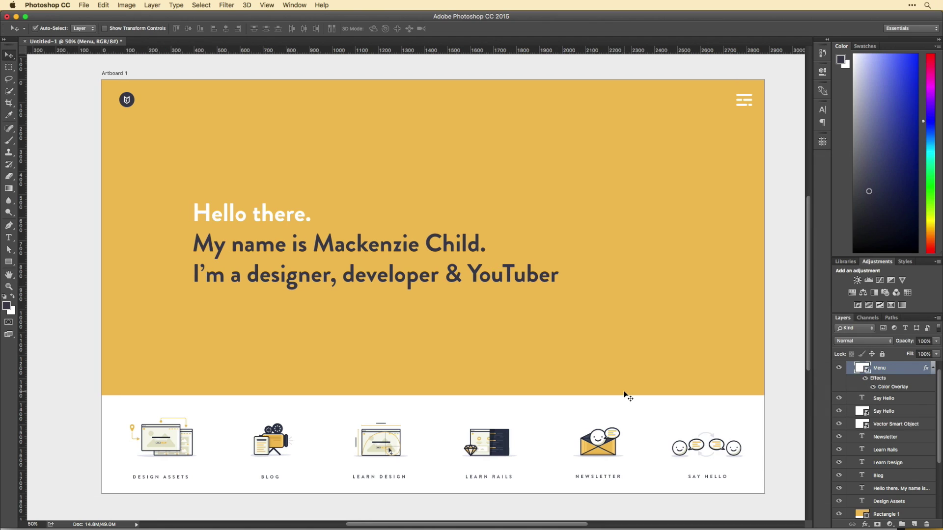
pyautogui.moveTo(495, 287); pyautogui.dragTo(516, 284)
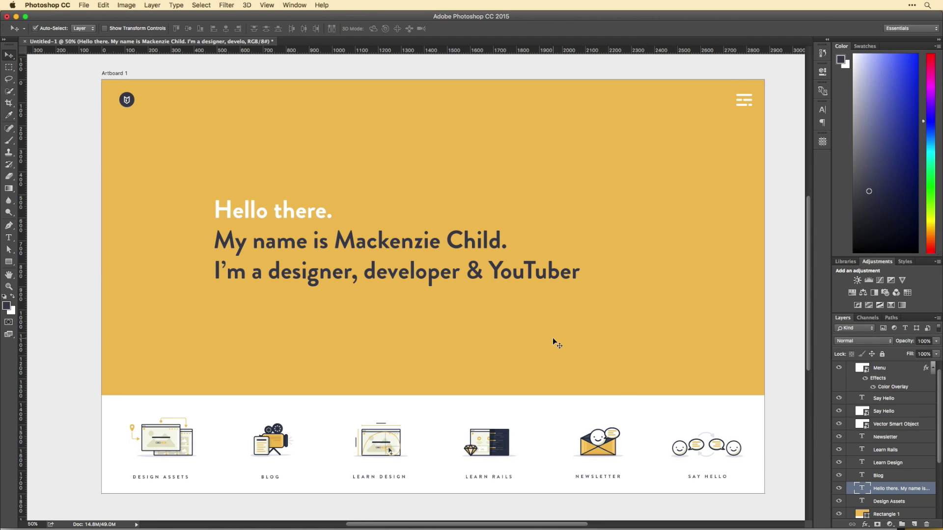
# Set the headline font to Industry Medium and increase its leading.
pyautogui.doubleClick(316, 234)
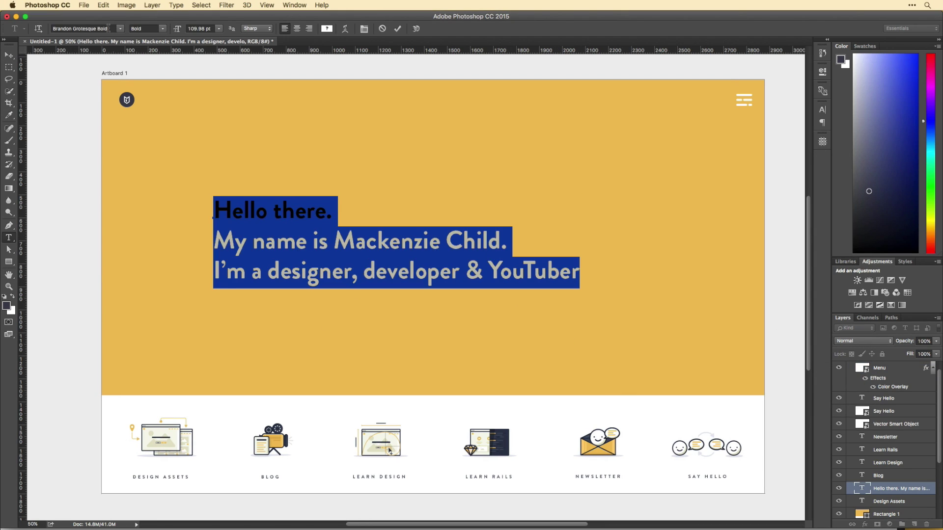
pyautogui.click(83, 29)
pyautogui.write('industry')
pyautogui.press('Down')
pyautogui.press('Down')
pyautogui.press('Down')
pyautogui.press('Return')
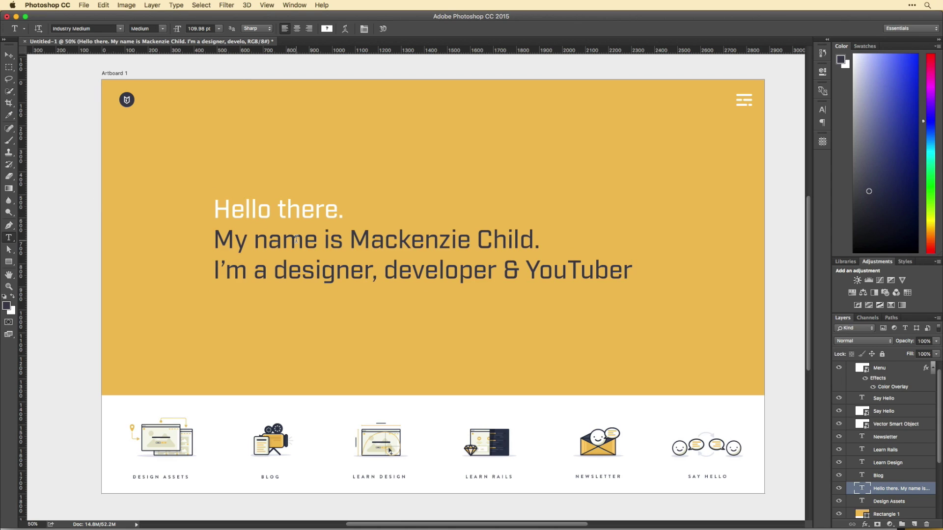
pyautogui.click(822, 109)
pyautogui.moveTo(768, 128); pyautogui.dragTo(785, 128)
pyautogui.hotkey('ctrl', 'Return')
# Scale the headline block down slightly and nudge it left.
pyautogui.hotkey('ctrl', 't')
pyautogui.moveTo(632, 303); pyautogui.dragTo(610, 288)
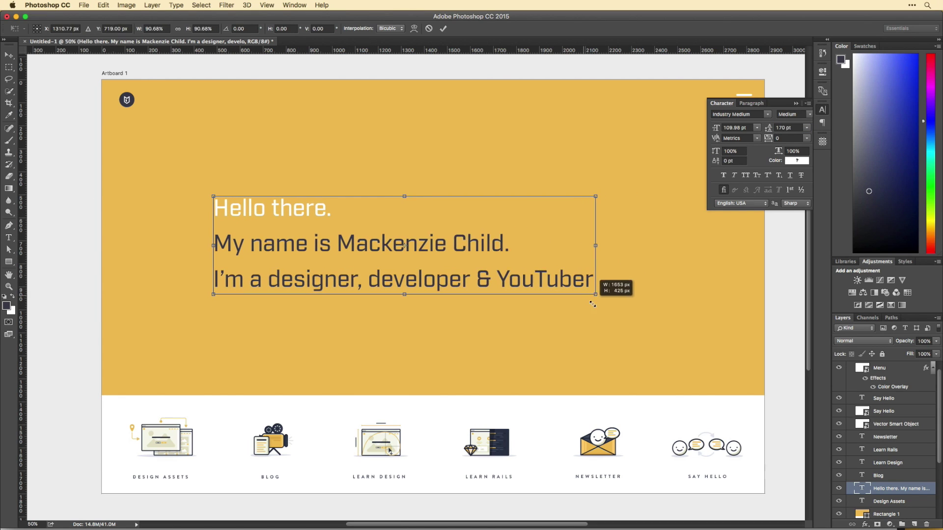
pyautogui.press('Return')
pyautogui.moveTo(417, 288); pyautogui.dragTo(414, 288)
pyautogui.click(822, 141)
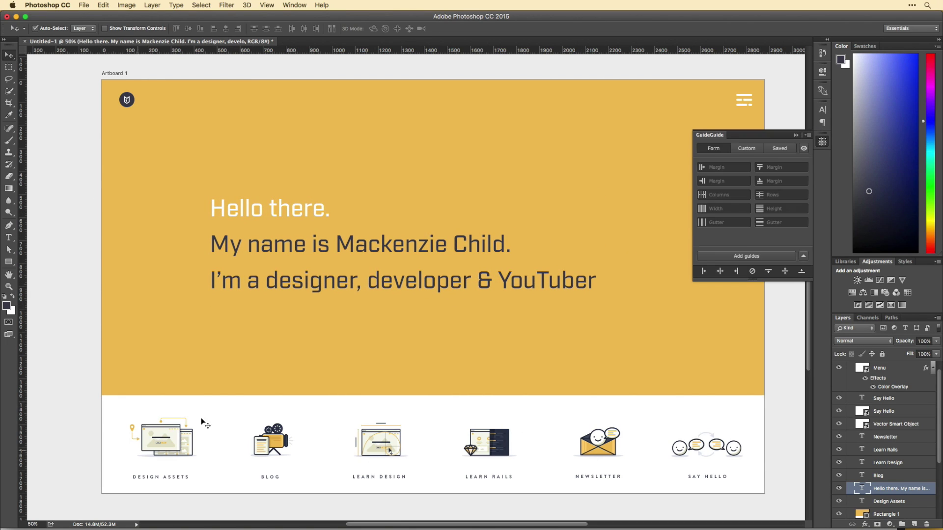
pyautogui.write('25')
# Add six column guides with 25 px gutters across the artboard.
pyautogui.press('Return')
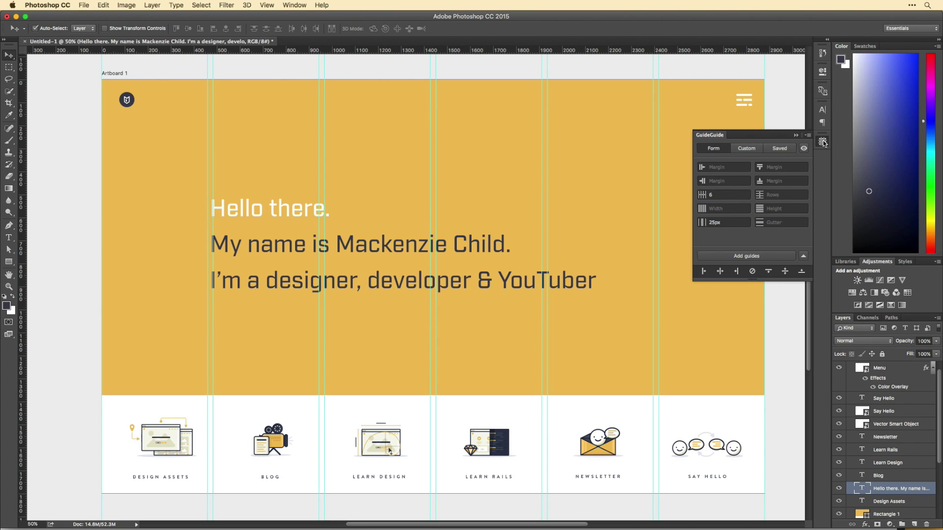
pyautogui.click(823, 142)
pyautogui.scroll(5, 564, 186)
# Measure the top-left margin and add a vertical guide and horizontal guides at 64 px and below the logo.
pyautogui.press('m')
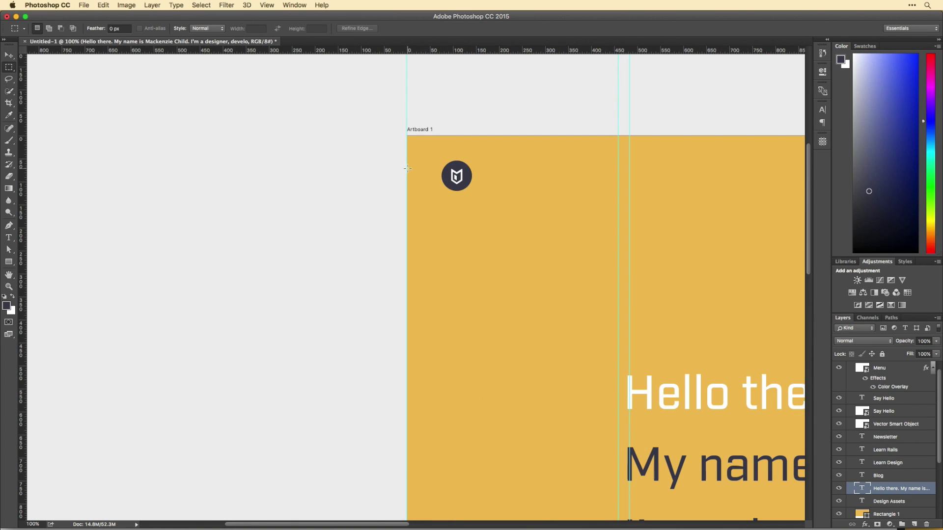
pyautogui.moveTo(275, 297); pyautogui.dragTo(435, 295)
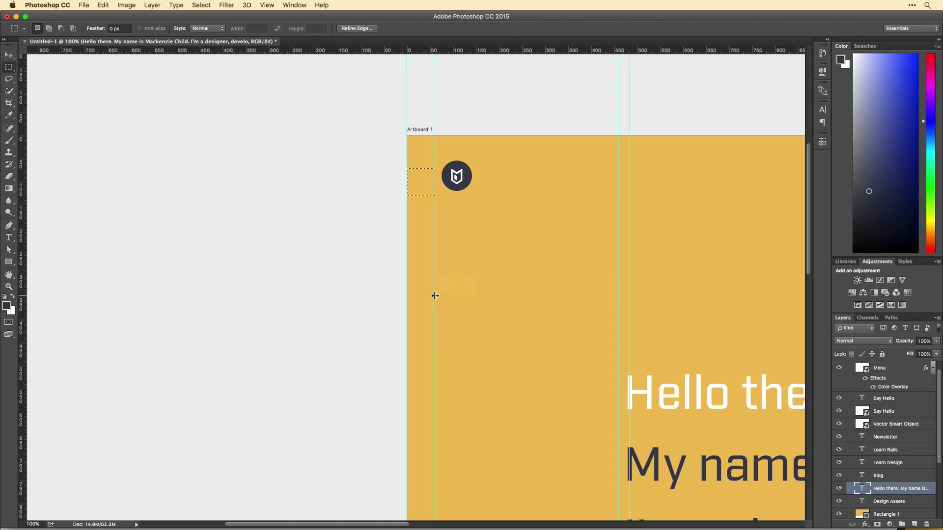
pyautogui.moveTo(425, 192); pyautogui.dragTo(425, 157)
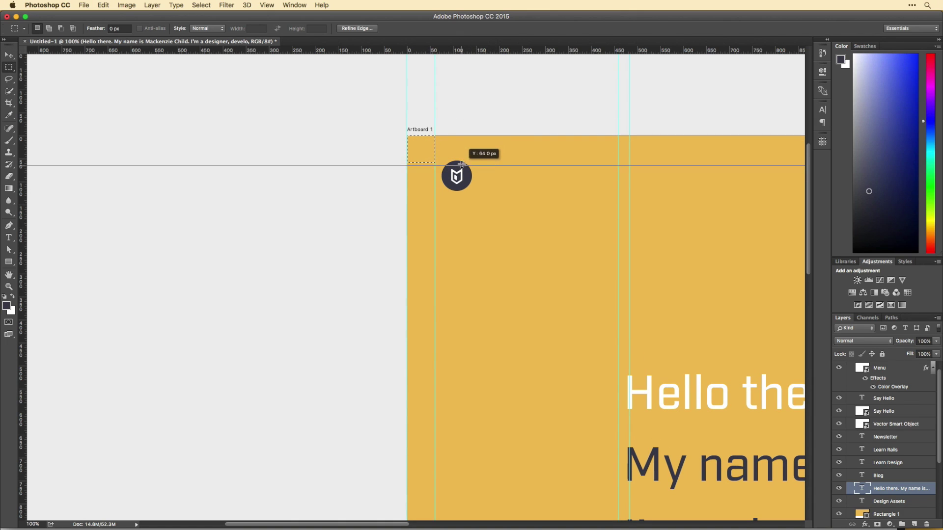
pyautogui.moveTo(442, 49)
pyautogui.mouseDown()
pyautogui.moveTo(465, 162)
pyautogui.moveTo(458, 178)
pyautogui.mouseUp()
pyautogui.moveTo(495, 49); pyautogui.dragTo(494, 193)
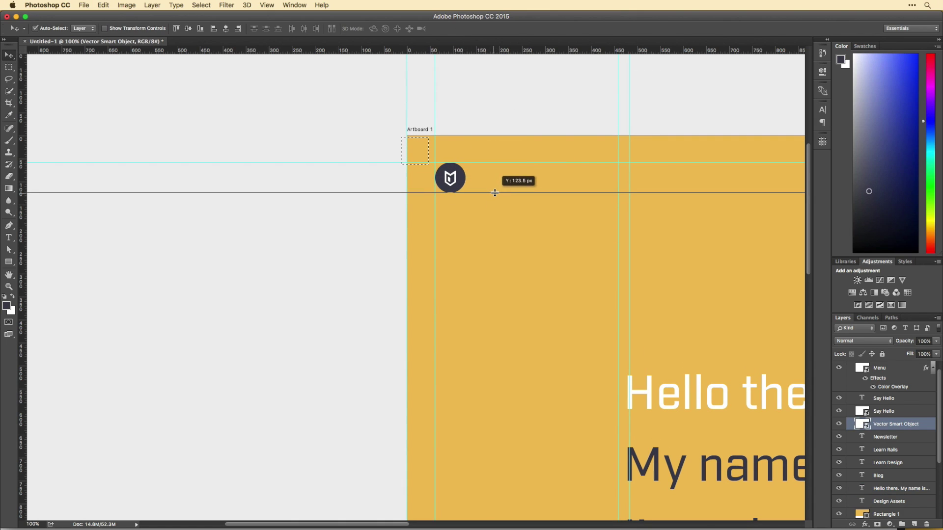
pyautogui.hscroll(10, 495, 191)
pyautogui.hscroll(-6, 495, 192)
# Draw another margin selection, select the menu icon layer, and zoom out to the whole artboard.
pyautogui.press('m')
pyautogui.moveTo(71, 154); pyautogui.dragTo(484, 208)
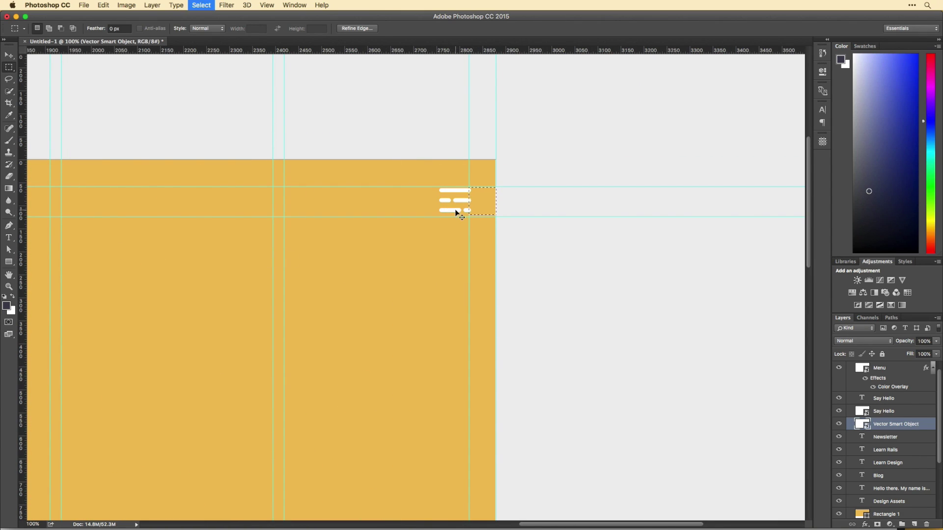
pyautogui.press('v')
pyautogui.click(455, 209)
pyautogui.press('super+0')
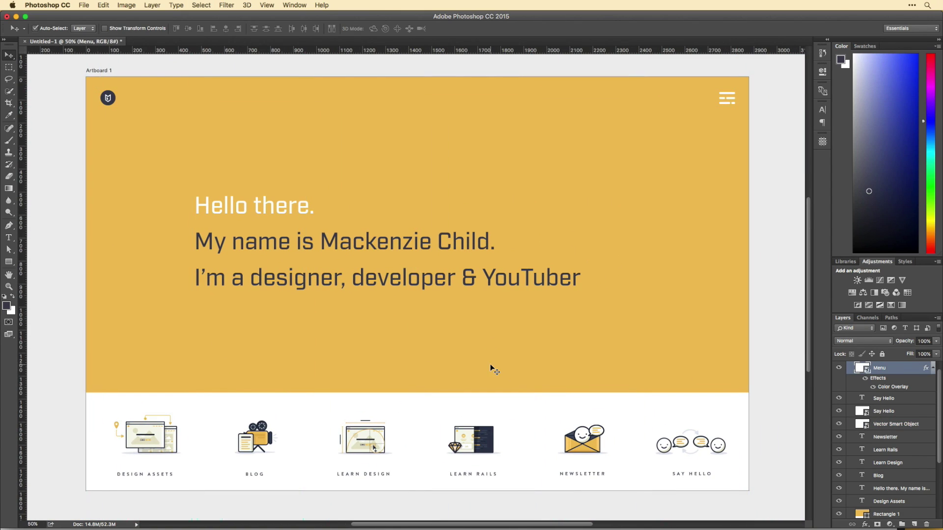
# Set the Design Assets label to Industry Medium at 25 pt.
pyautogui.press('super+semicolon')
pyautogui.hscroll(-7, 347, 392)
pyautogui.doubleClick(302, 420)
pyautogui.click(83, 29)
pyautogui.click(119, 28)
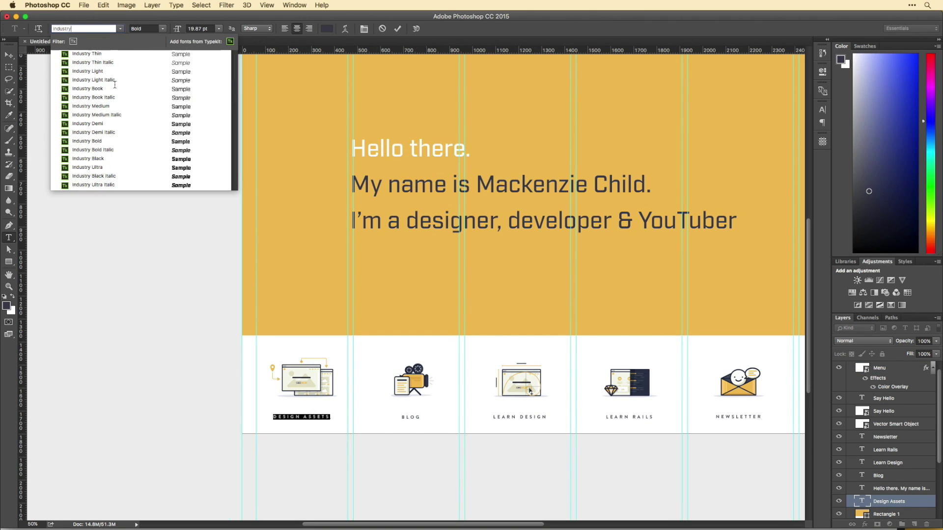
pyautogui.click(114, 106)
pyautogui.click(822, 109)
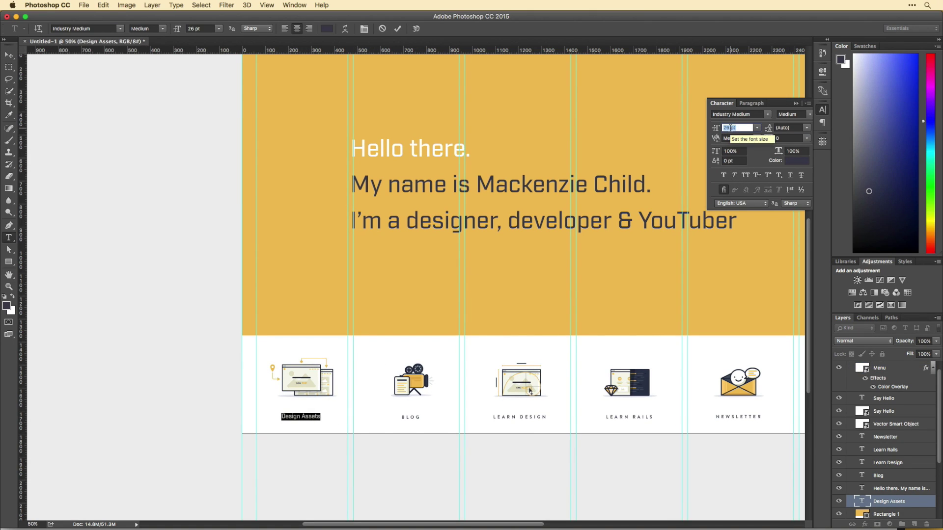
pyautogui.press('Down')
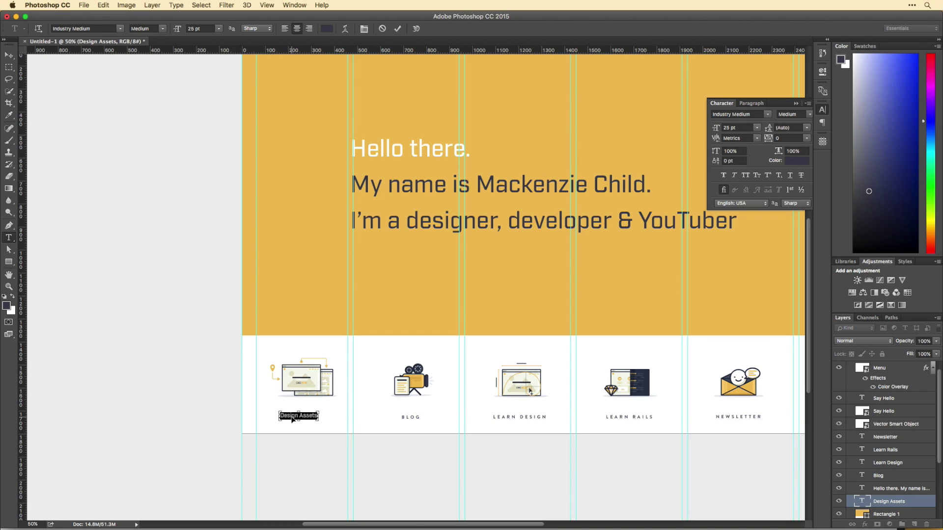
pyautogui.press('Escape')
# Redraw the Design Assets label under the first icon and line up the icon.
pyautogui.moveTo(346, 423); pyautogui.dragTo(348, 424)
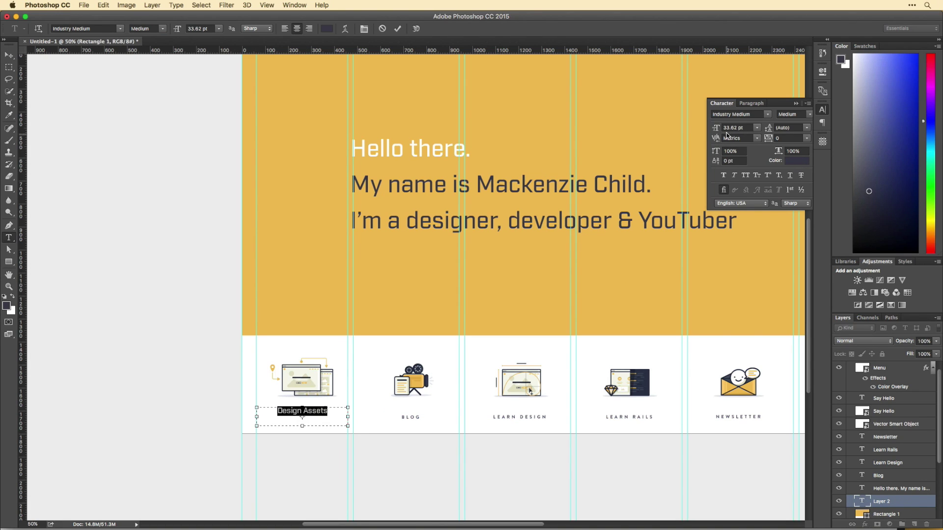
pyautogui.click(375, 353)
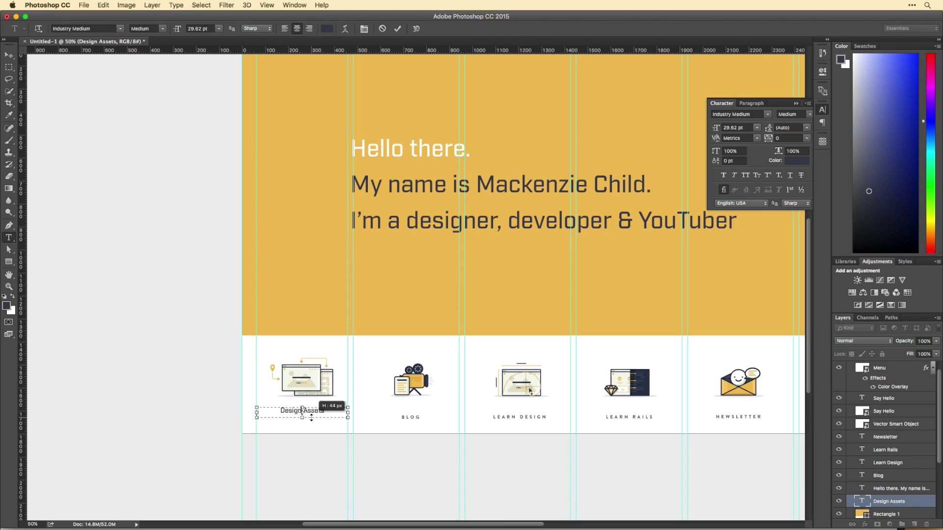
pyautogui.press('v')
pyautogui.moveTo(305, 377); pyautogui.dragTo(300, 376)
pyautogui.hscroll(5, 319, 412)
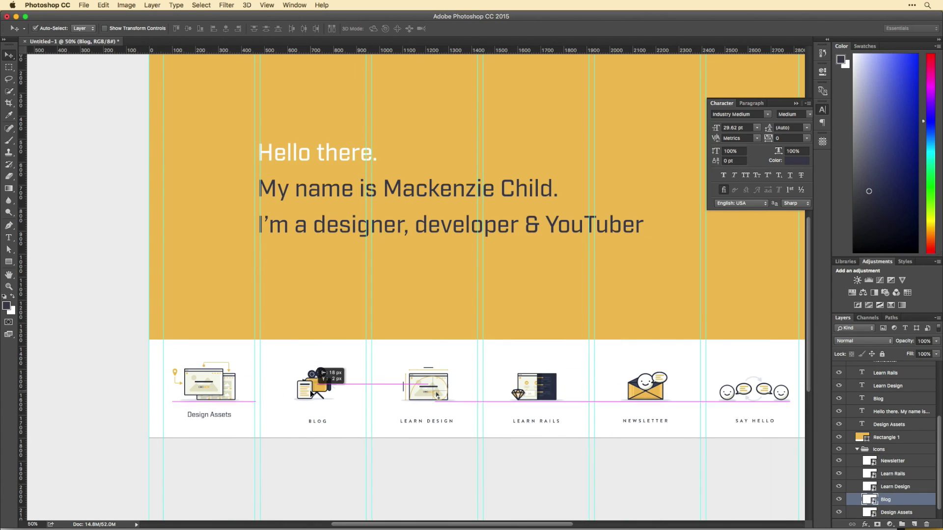
pyautogui.moveTo(209, 413); pyautogui.dragTo(317, 413)
# Place a label copy under the Blog icon and retype it as 'Blog'.
pyautogui.press('t')
pyautogui.click(209, 415)
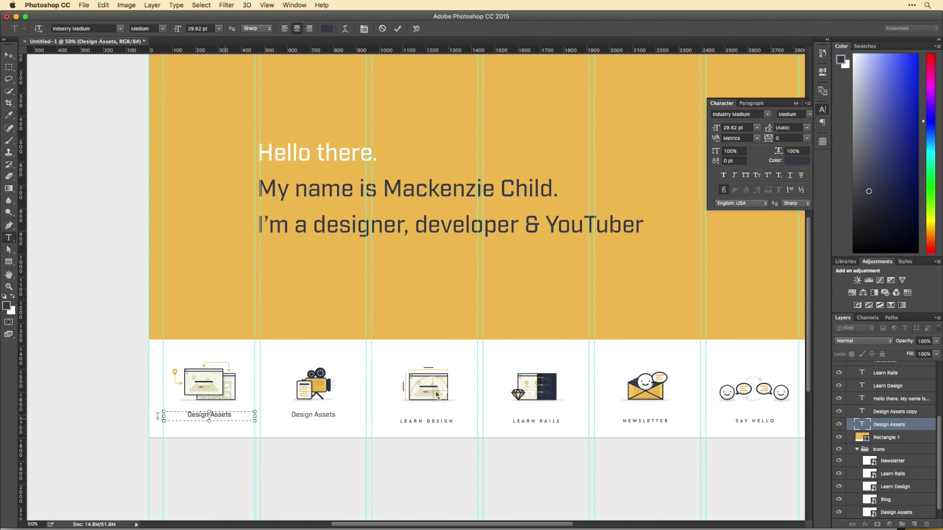
pyautogui.press('v')
pyautogui.moveTo(209, 394); pyautogui.dragTo(203, 394)
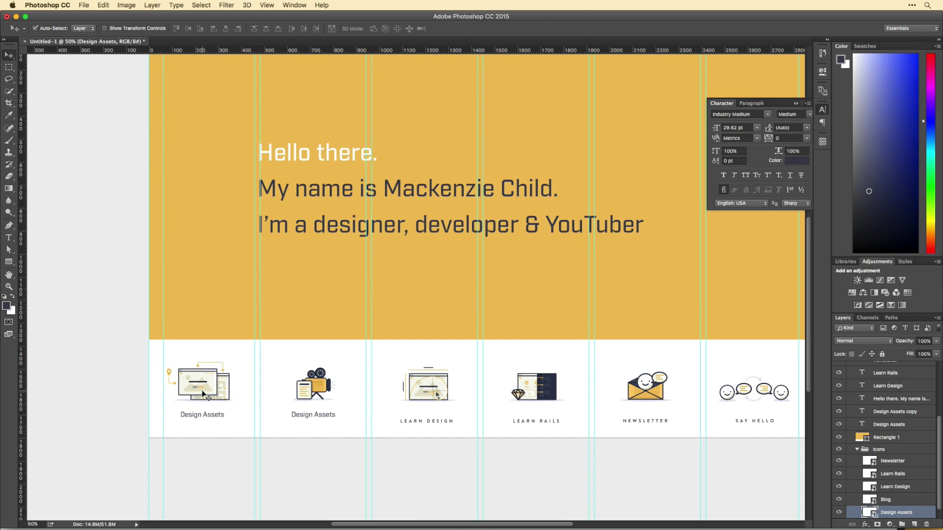
pyautogui.doubleClick(314, 415)
pyautogui.write('Blog')
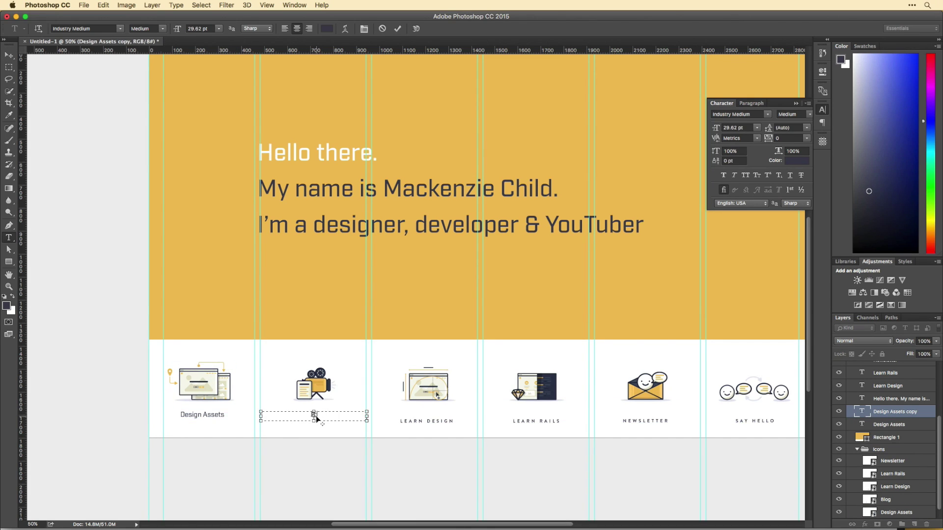
pyautogui.hscroll(5, 451, 390)
# Add label copies retyped as 'Learn Design' and 'Learn Rails' under their icons.
pyautogui.press('v')
pyautogui.moveTo(205, 403); pyautogui.dragTo(316, 402)
pyautogui.press('t')
pyautogui.doubleClick(322, 403)
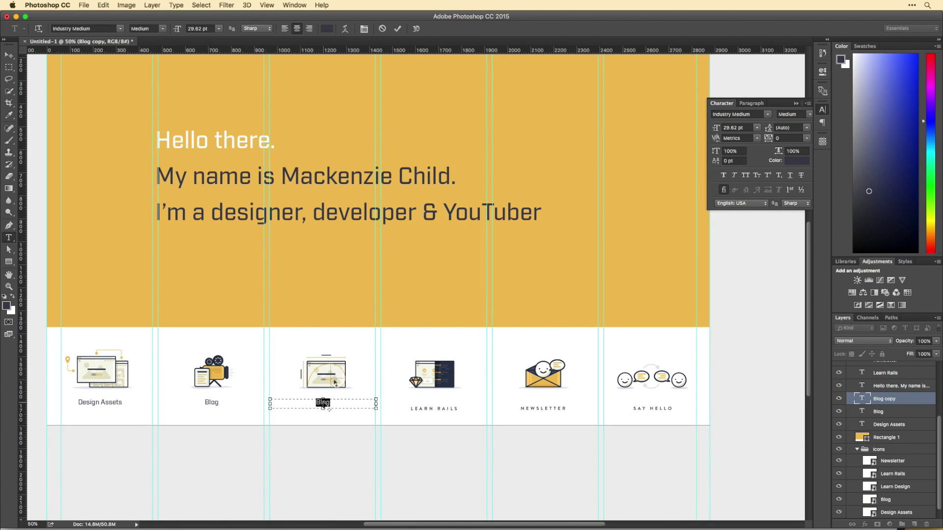
pyautogui.write('Learn Design')
pyautogui.press('v')
pyautogui.hscroll(1, 397, 411)
pyautogui.moveTo(396, 411); pyautogui.dragTo(508, 411)
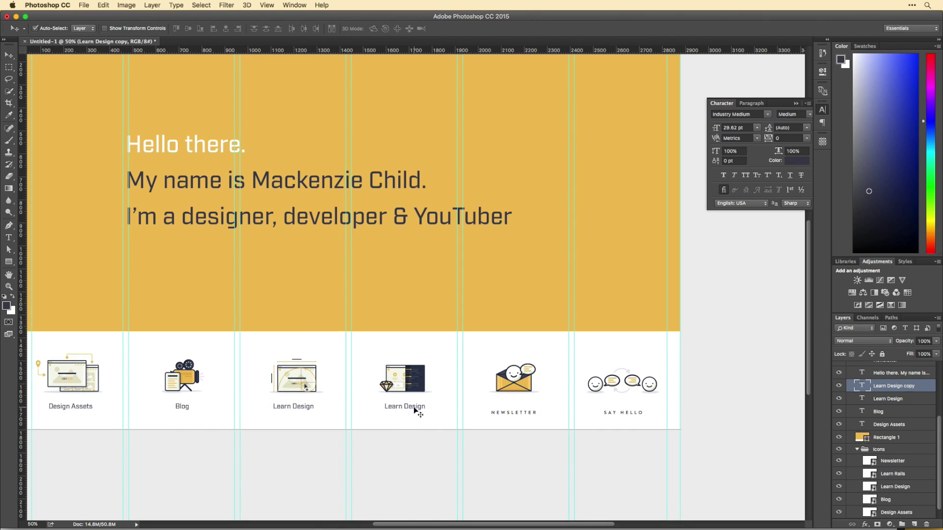
pyautogui.press('t')
pyautogui.doubleClick(405, 406)
pyautogui.press('v')
# Add the 'Newsletter' and 'Say Hello' labels under the last two icons.
pyautogui.moveTo(418, 409); pyautogui.dragTo(630, 409)
pyautogui.press('t')
pyautogui.doubleClick(519, 407)
pyautogui.press('v')
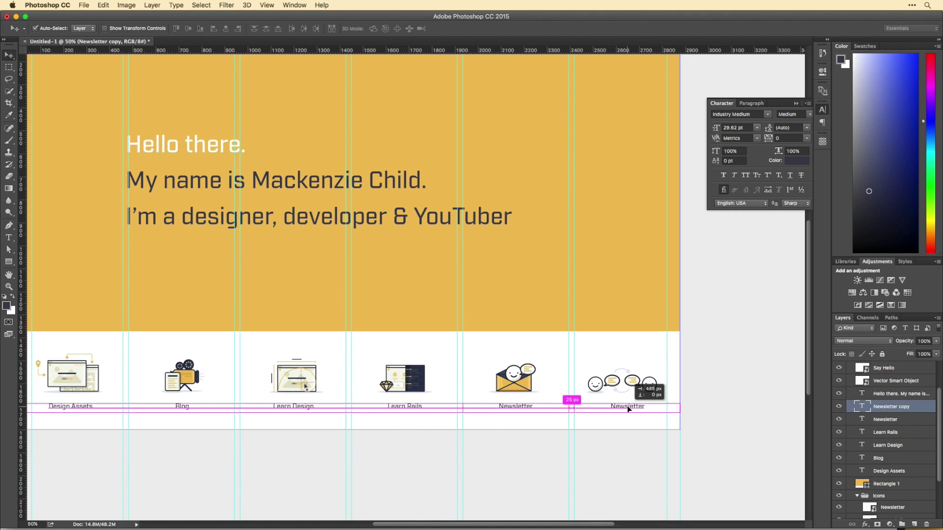
pyautogui.press('t')
pyautogui.doubleClick(629, 407)
pyautogui.write('Say Hello')
pyautogui.hotkey('ctrl', 'Return')
pyautogui.scroll(2, 631, 410)
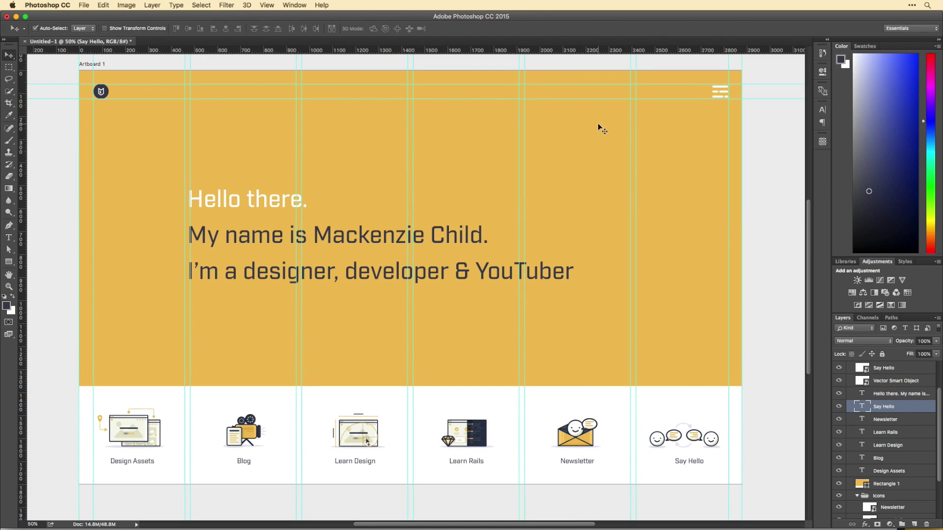
pyautogui.hotkey('ctrl', '-')
# Nudge the headline and shorten the yellow Rectangle 1 panel.
pyautogui.moveTo(402, 281); pyautogui.dragTo(410, 284)
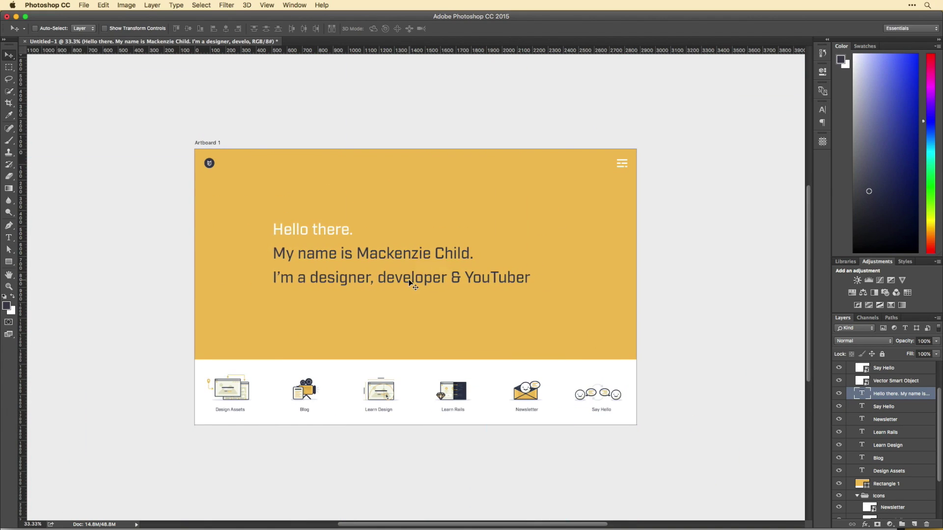
pyautogui.hotkey('ctrl', ';')
pyautogui.hotkey('ctrl', ';')
pyautogui.scroll(-1, 560, 320)
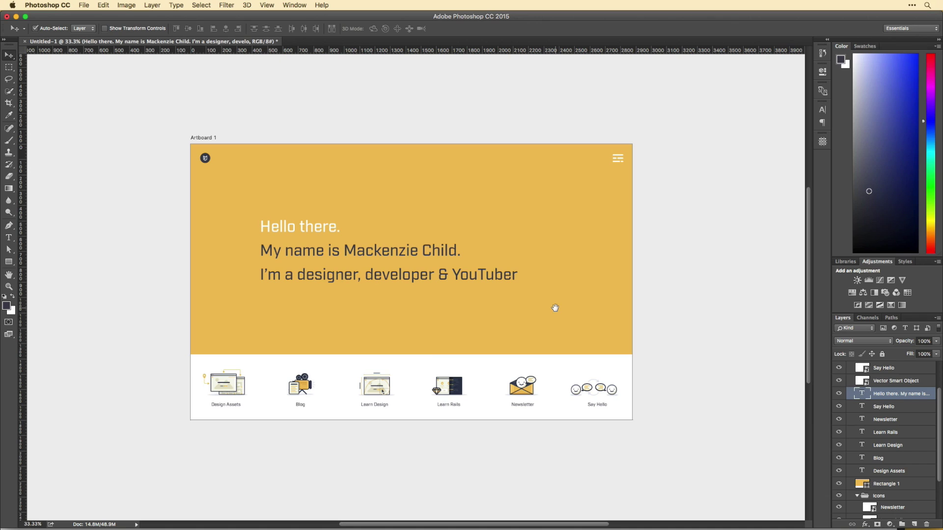
pyautogui.click(553, 310)
pyautogui.click(359, 275)
# Marquee-select all icons and labels to lift the row, then switch to Chrome.
pyautogui.moveTo(200, 347); pyautogui.dragTo(605, 415)
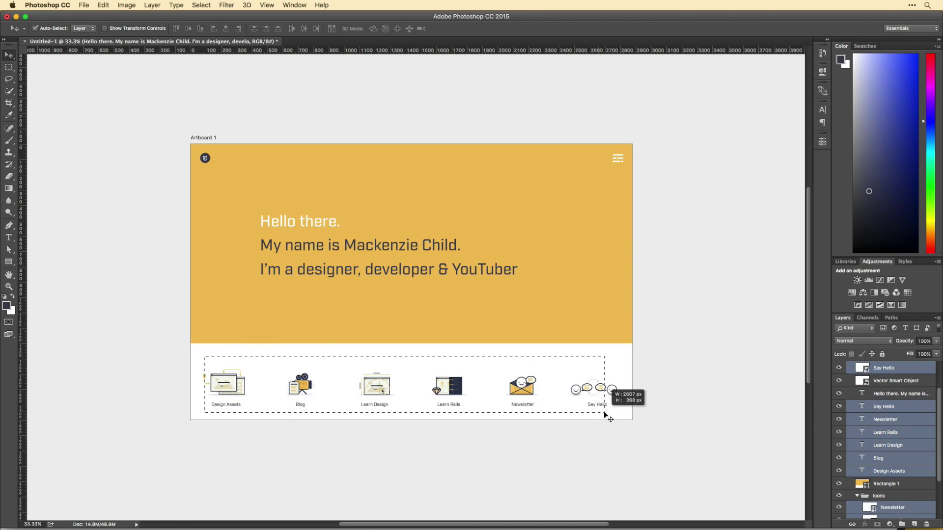
pyautogui.hotkey('ctrl', '+')
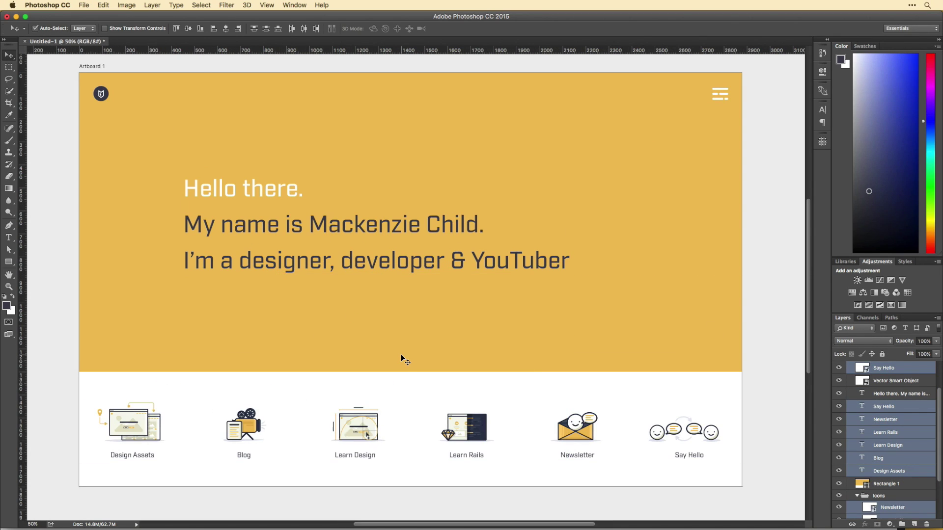
pyautogui.press('super+Tab')
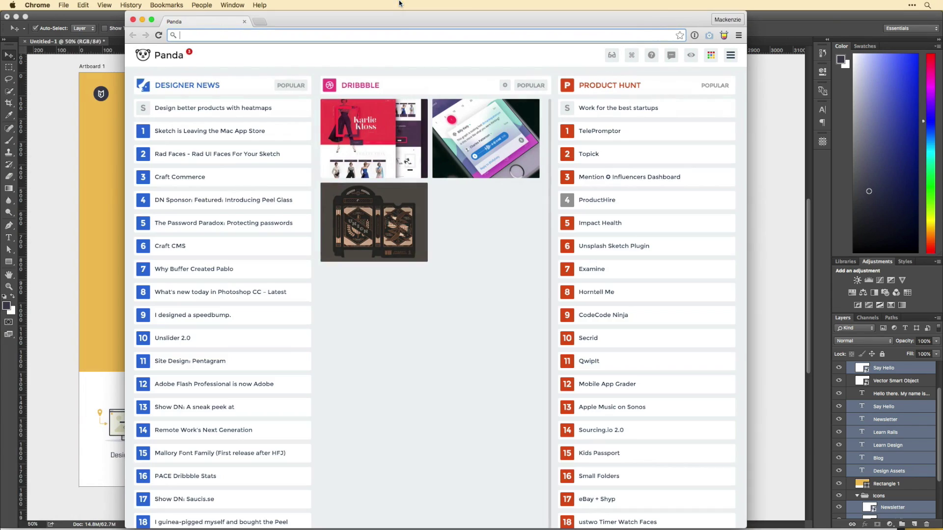
# Search 'topography background vector' and download the SpoonGraphics topographic pattern pack.
pyautogui.write('topography back')
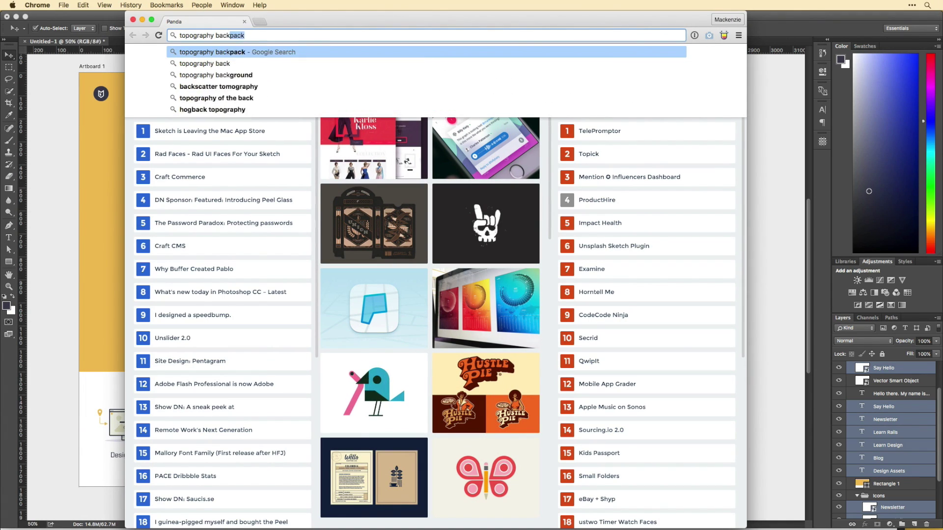
pyautogui.write('ground vector')
pyautogui.press('Return')
pyautogui.click(255, 221)
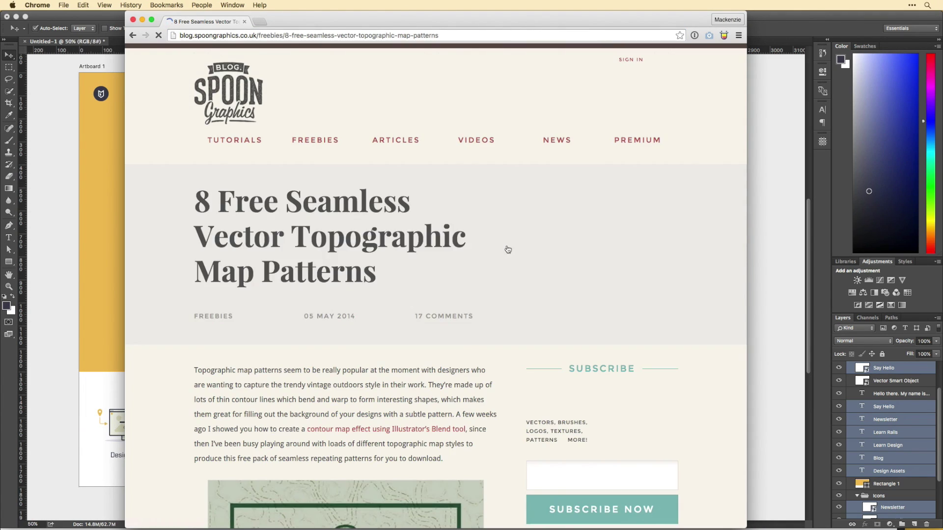
pyautogui.scroll(-5, 256, 227)
pyautogui.scroll(-5, 256, 227)
pyautogui.click(257, 227)
pyautogui.click(218, 518)
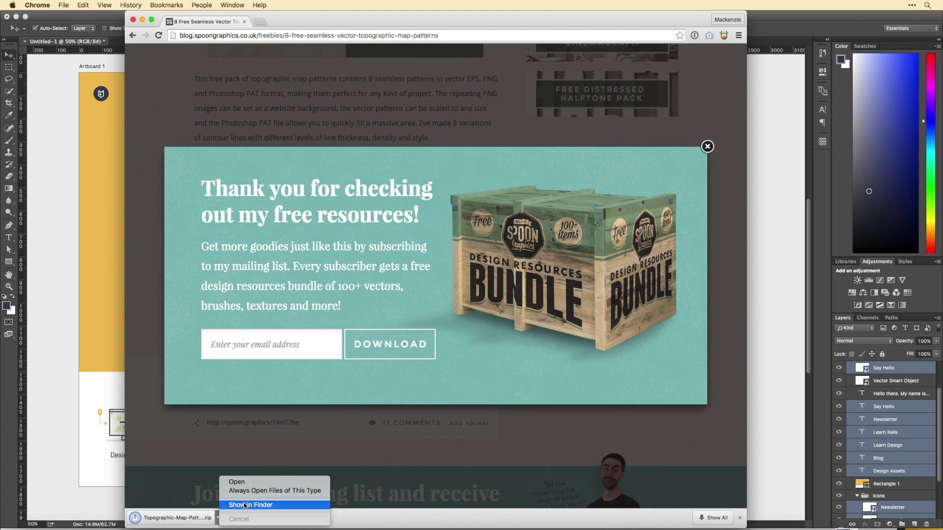
pyautogui.click(265, 506)
pyautogui.press('super+w')
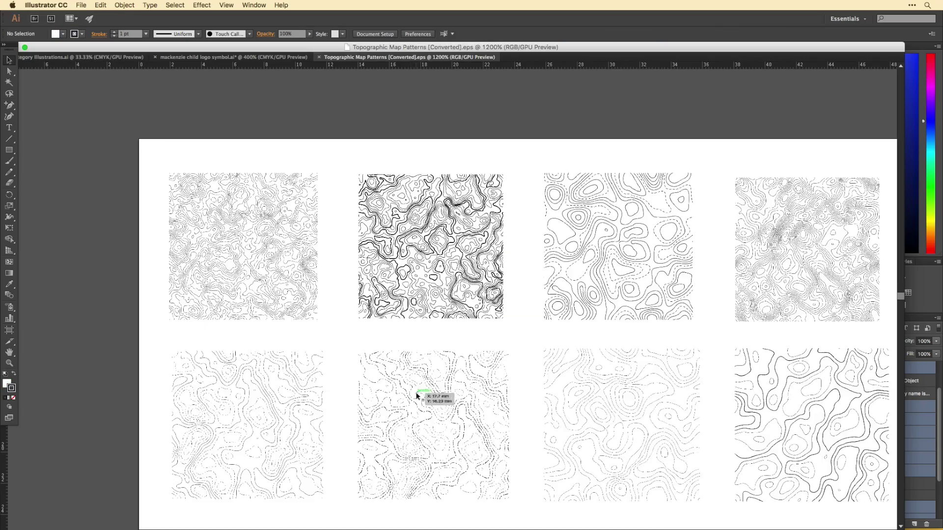
# Copy the third bottom-row pattern and paste it into Photoshop as a smart object.
pyautogui.scroll(2, 358, 320)
pyautogui.scroll(2, 347, 316)
pyautogui.scroll(2, 346, 316)
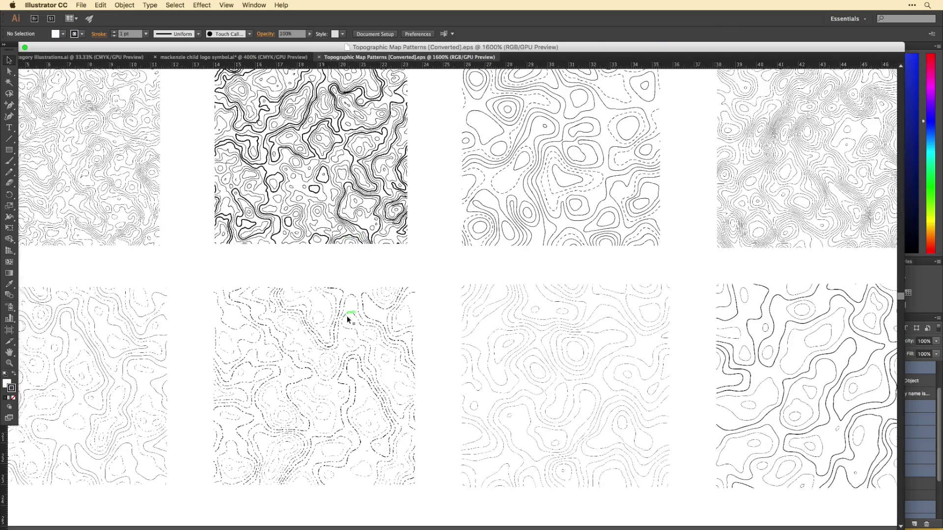
pyautogui.hscroll(3, 347, 316)
pyautogui.click(397, 299)
pyautogui.hscroll(-2, 397, 299)
pyautogui.hscroll(-4, 396, 299)
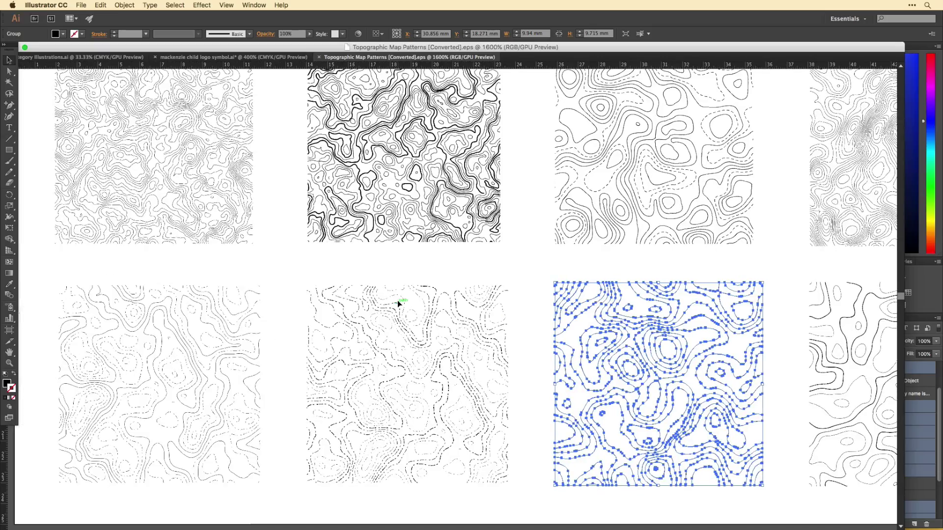
pyautogui.press('super+c')
pyautogui.press('super+Tab')
pyautogui.press('super+v')
pyautogui.press('Return')
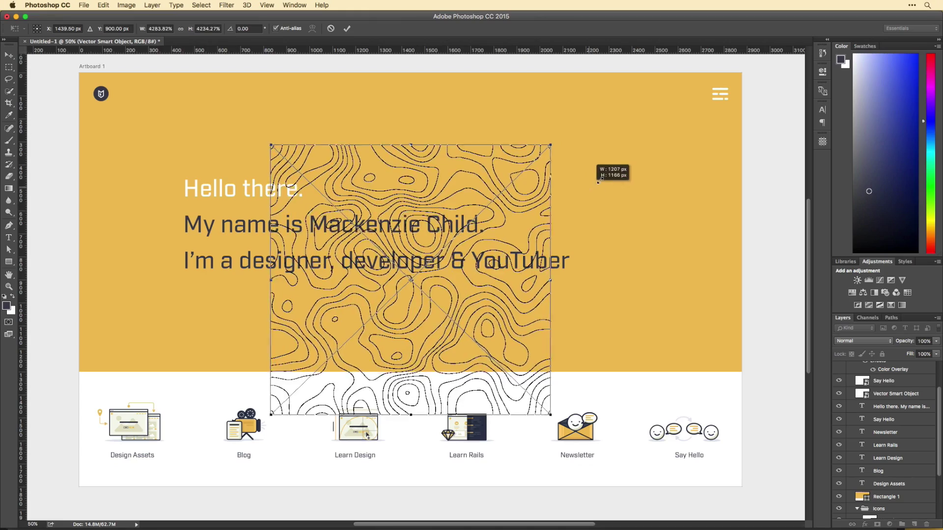
# Enlarge the pattern over the yellow panel and stack it above Rectangle 1.
pyautogui.moveTo(442, 294); pyautogui.dragTo(249, 223)
pyautogui.moveTo(358, 342); pyautogui.dragTo(427, 400)
pyautogui.press('Return')
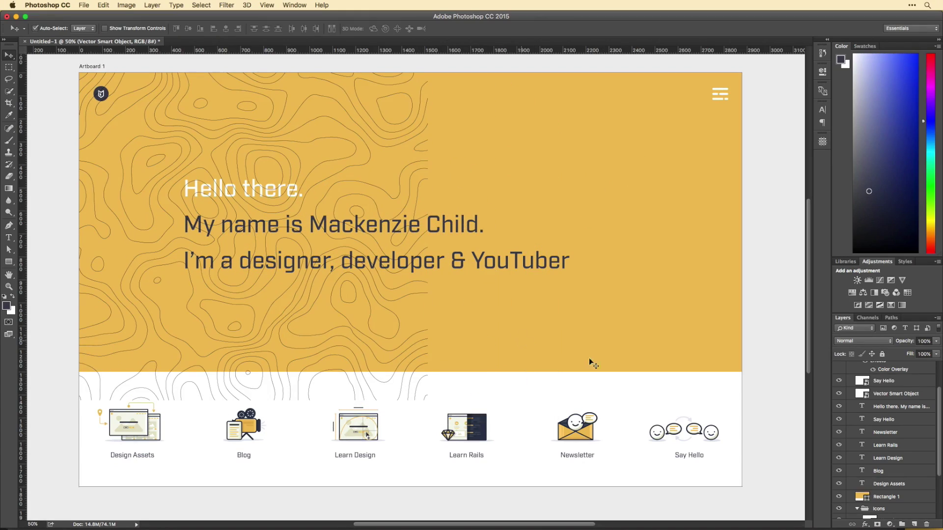
pyautogui.moveTo(894, 368); pyautogui.dragTo(894, 482)
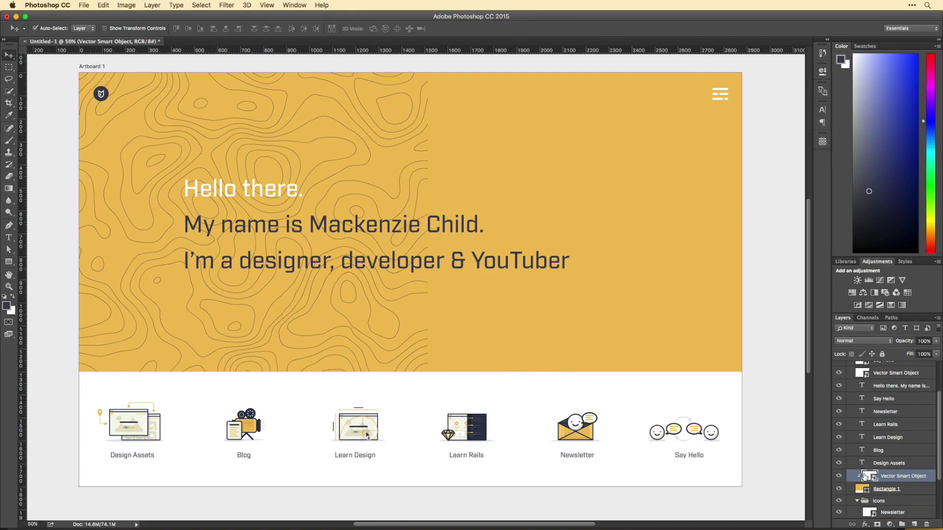
# Give the pattern a Color Overlay and set its opacity to 18%.
pyautogui.doubleClick(852, 476)
pyautogui.click(537, 293)
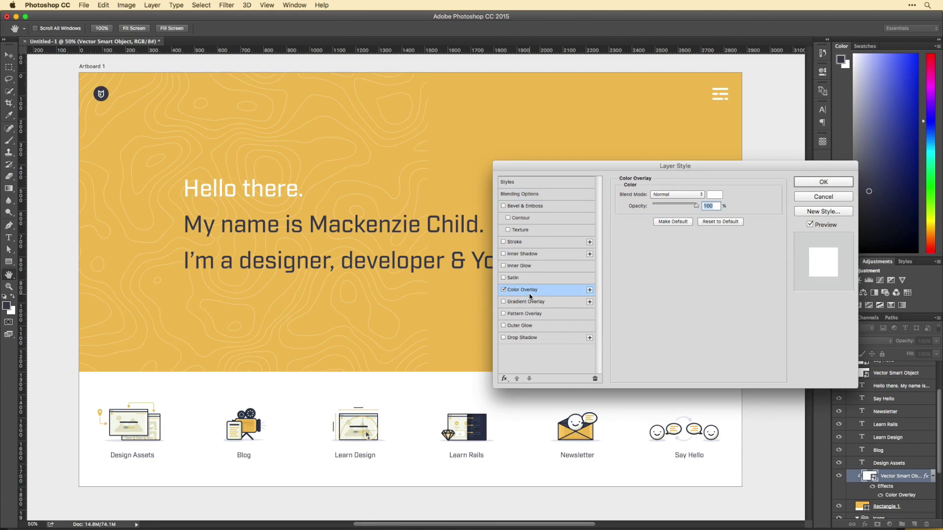
pyautogui.click(721, 196)
pyautogui.click(774, 250)
pyautogui.click(833, 181)
pyautogui.write('18')
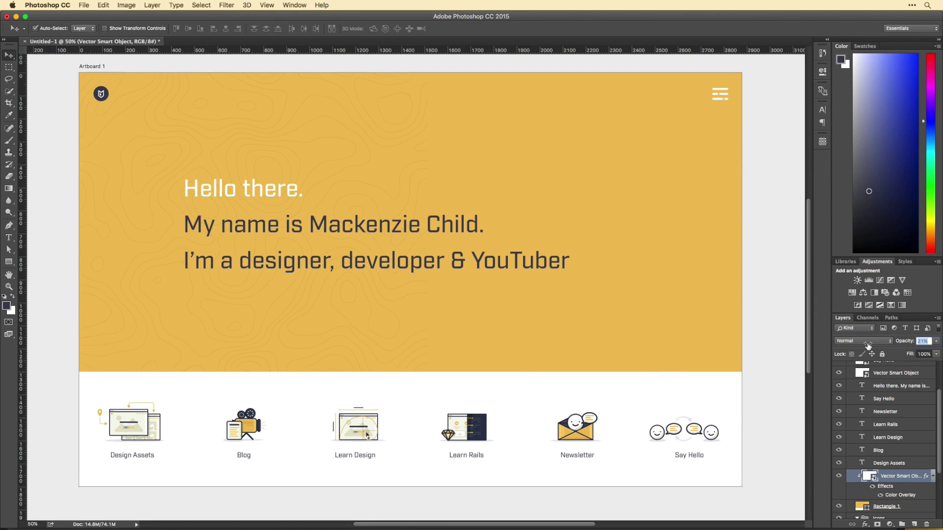
pyautogui.hotkey('ctrl', 'alt', 't')
# Slide the duplicated pattern to the right and clip it to the layer below.
pyautogui.moveTo(357, 352); pyautogui.dragTo(601, 322)
pyautogui.press('Return')
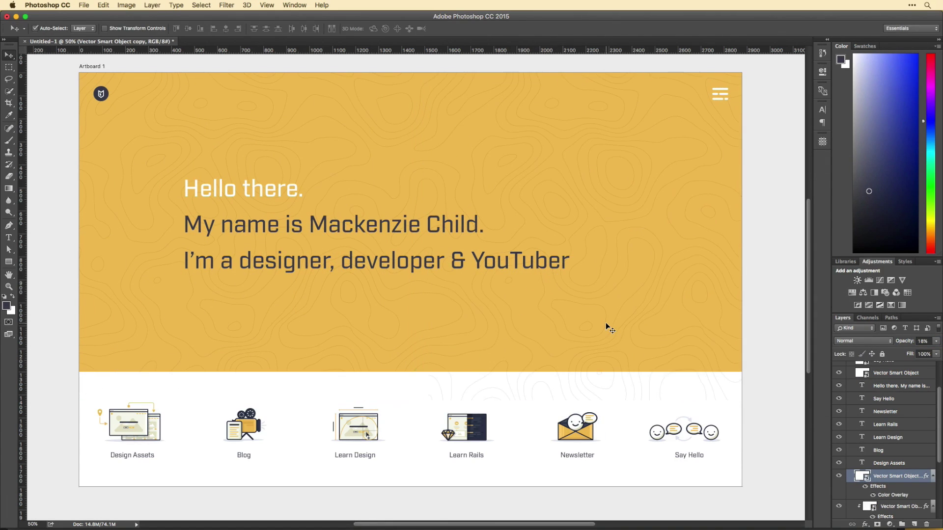
pyautogui.hotkey('ctrl', 'alt', 'g')
pyautogui.hotkey('ctrl', '-')
pyautogui.hotkey('ctrl', '+')
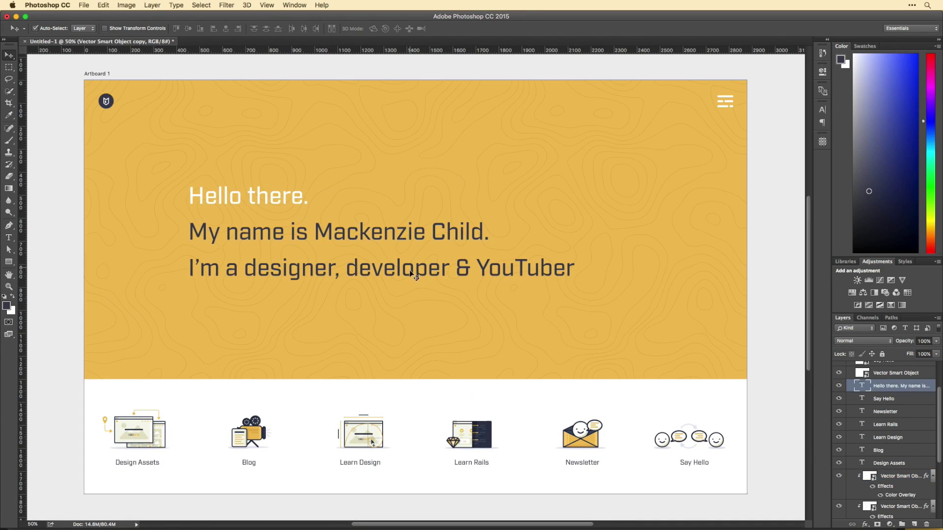
# Tighten the headline's leading in the Character panel.
pyautogui.doubleClick(861, 385)
pyautogui.click(822, 110)
pyautogui.hotkey('ctrl', 'Return')
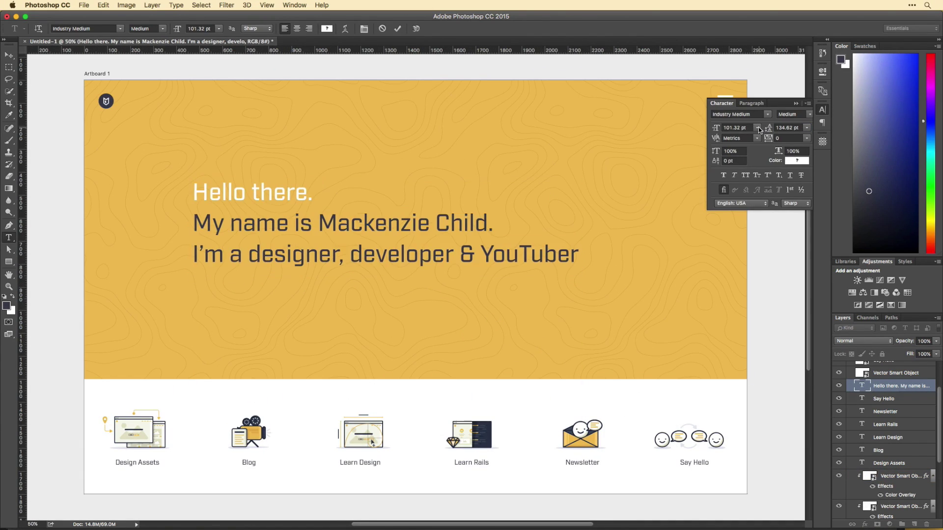
pyautogui.press('v')
pyautogui.hscroll(3, 495, 229)
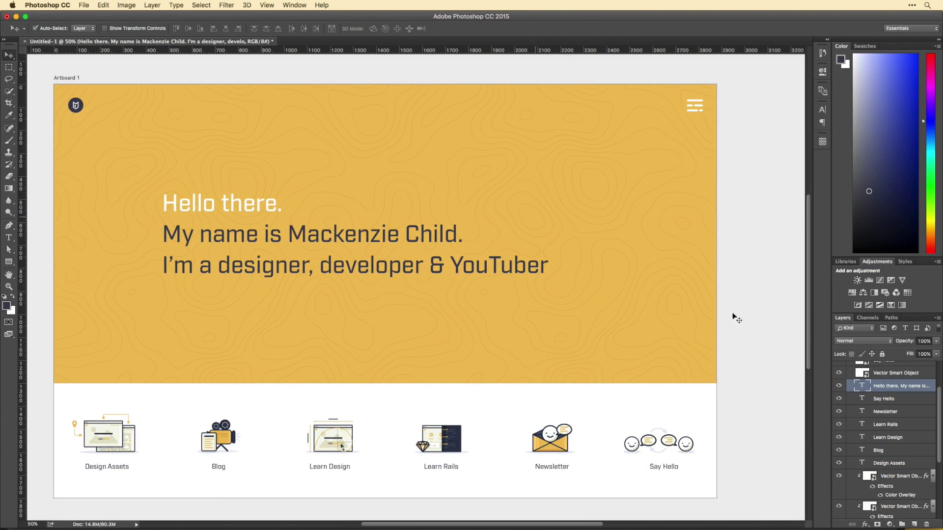
pyautogui.hotkey('ctrl', 'Tab')
# Paste the topographic pattern as a smart object and scale it to cover the hero.
pyautogui.hotkey('ctrl', 'c')
pyautogui.hotkey('ctrl', 'Tab')
pyautogui.hotkey('ctrl', 'v')
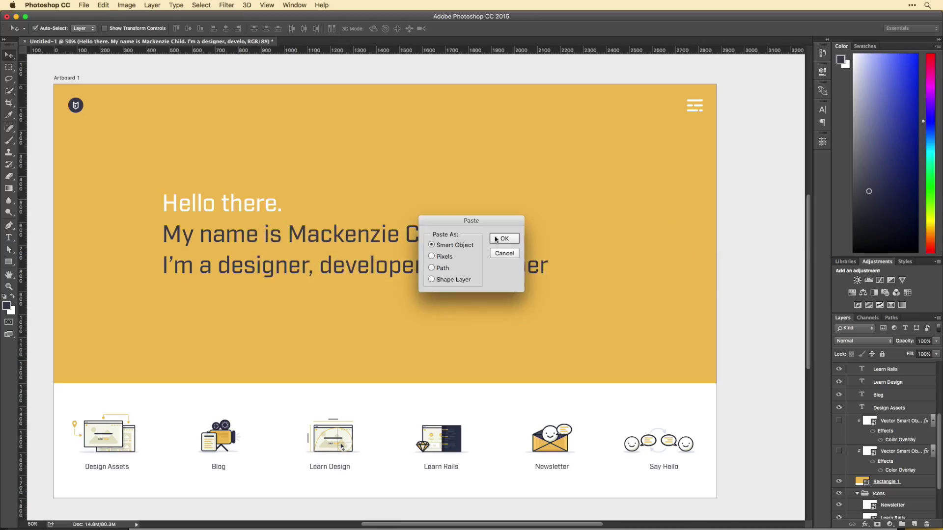
pyautogui.click(496, 239)
pyautogui.moveTo(452, 369)
pyautogui.mouseDown()
pyautogui.moveTo(611, 434)
pyautogui.moveTo(395, 435)
pyautogui.mouseUp()
# Duplicate the pattern 1896 px to the right and fade it to faint lines.
pyautogui.hotkey('ctrl', 'alt', 't')
pyautogui.moveTo(183, 169); pyautogui.dragTo(613, 185)
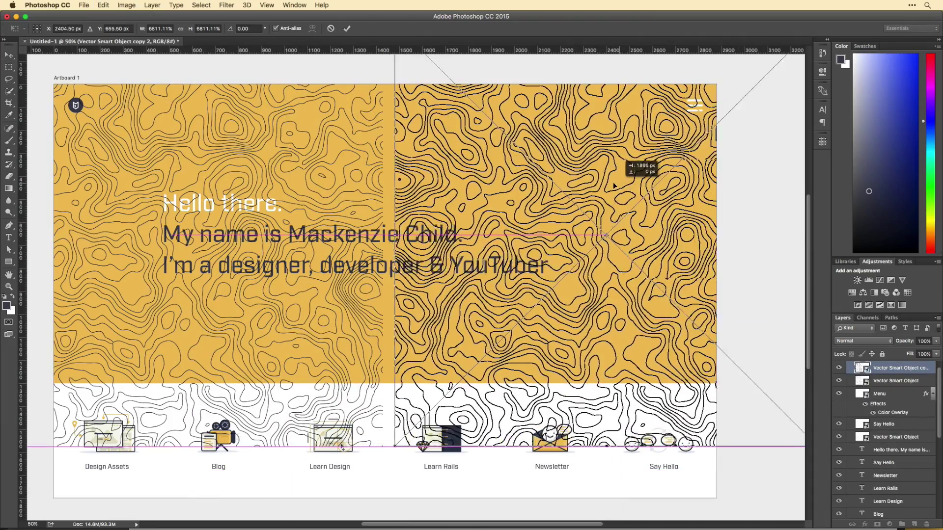
pyautogui.press('Return')
pyautogui.moveTo(888, 382); pyautogui.dragTo(886, 486)
pyautogui.moveTo(893, 343); pyautogui.dragTo(866, 344)
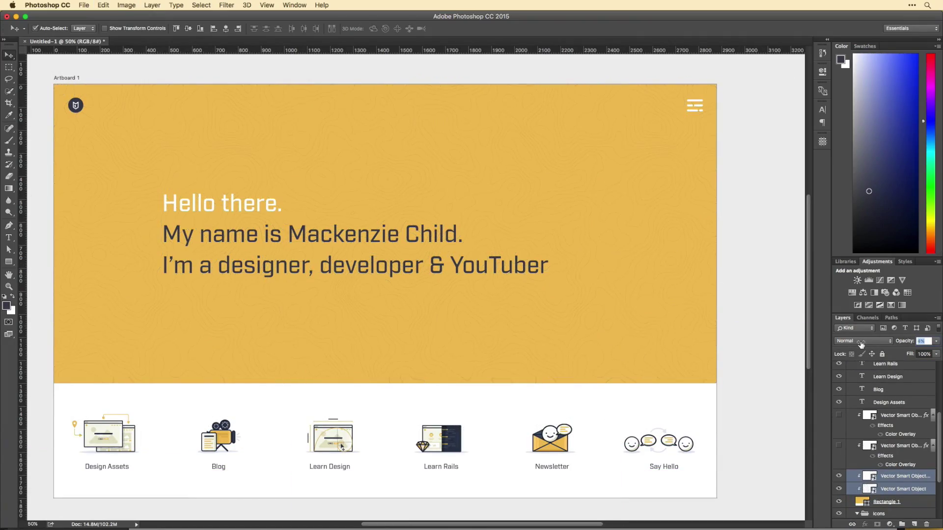
pyautogui.hotkey('ctrl', '-')
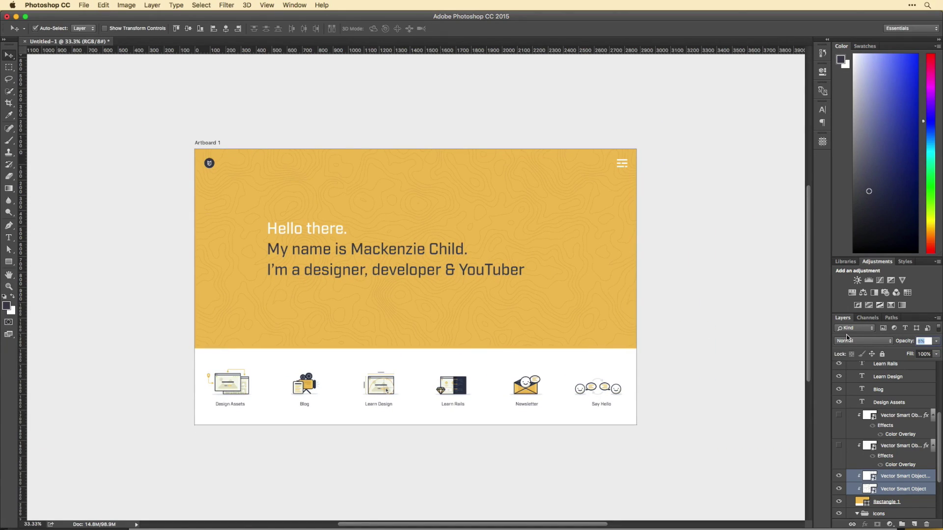
# Merge the two pattern layers into one named 'Background Pattern'.
pyautogui.keyDown('shift'); pyautogui.click(898, 416); pyautogui.keyUp('shift')
pyautogui.rightClick(898, 416)
pyautogui.click(785, 330)
pyautogui.doubleClick(900, 416)
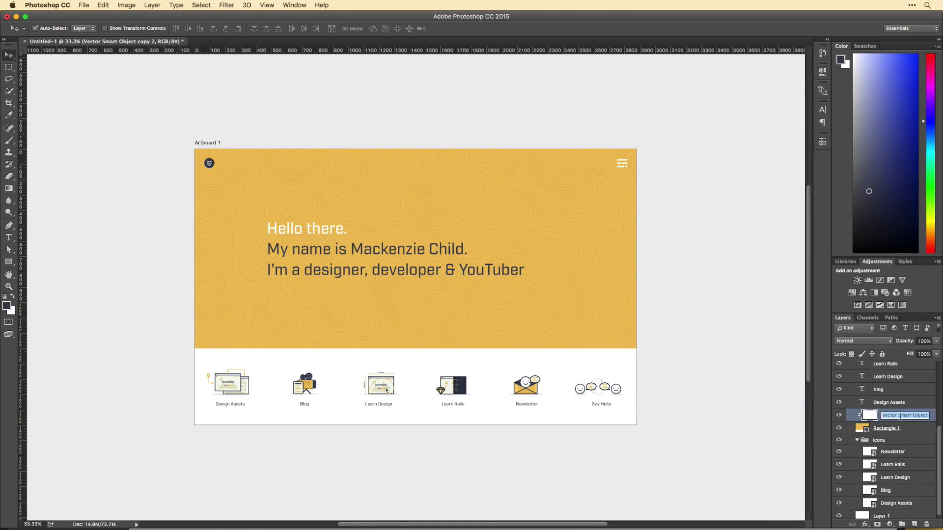
pyautogui.write('Background Pattern')
pyautogui.press('Return')
pyautogui.hotkey('ctrl', '+')
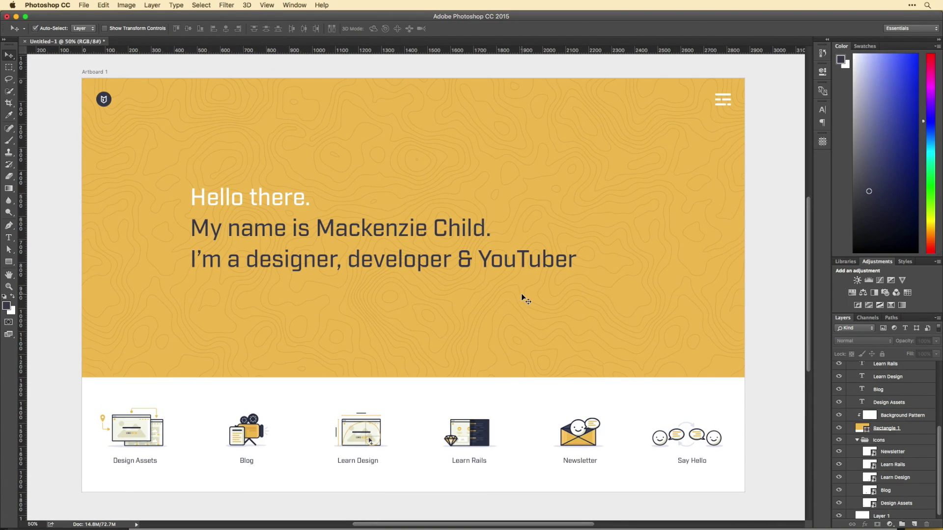
# Draw a white rounded rectangle over the Blog tile, sized to rise into the yellow panel.
pyautogui.press('u')
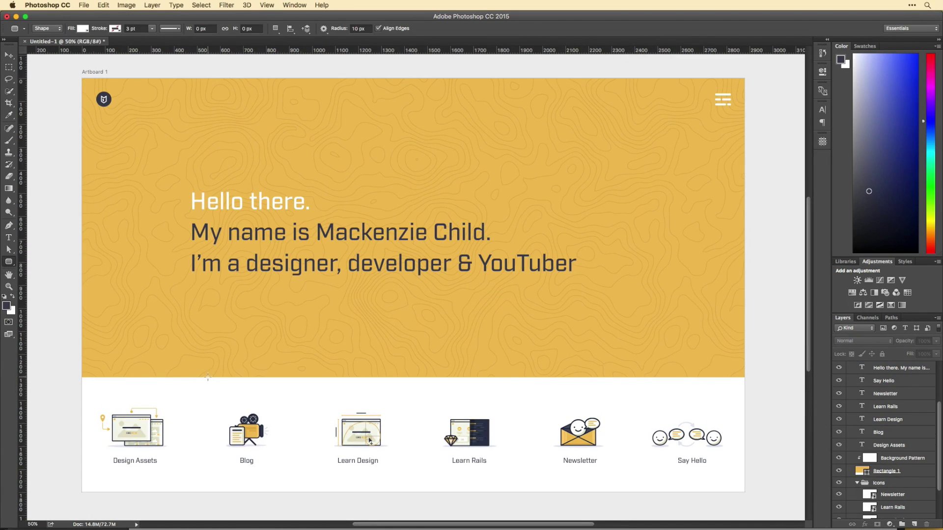
pyautogui.moveTo(207, 377); pyautogui.dragTo(293, 493)
pyautogui.hotkey('ctrl', 't')
pyautogui.moveTo(199, 436); pyautogui.dragTo(177, 434)
pyautogui.moveTo(234, 356); pyautogui.dragTo(234, 352)
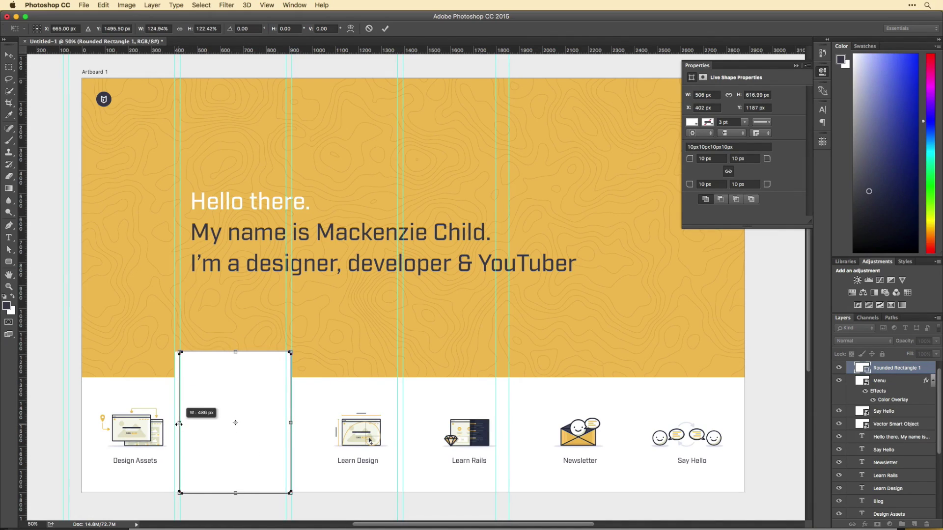
pyautogui.moveTo(271, 398); pyautogui.dragTo(270, 406)
pyautogui.press('Return')
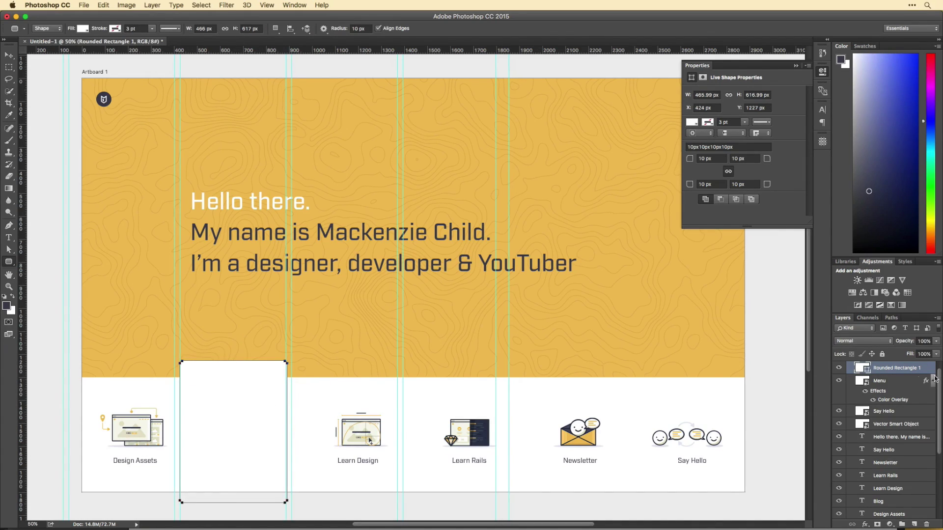
# Place the card below the Icons group and centre the Blog icon and label on it.
pyautogui.scroll(-1, 935, 379)
pyautogui.moveTo(894, 373); pyautogui.dragTo(878, 454)
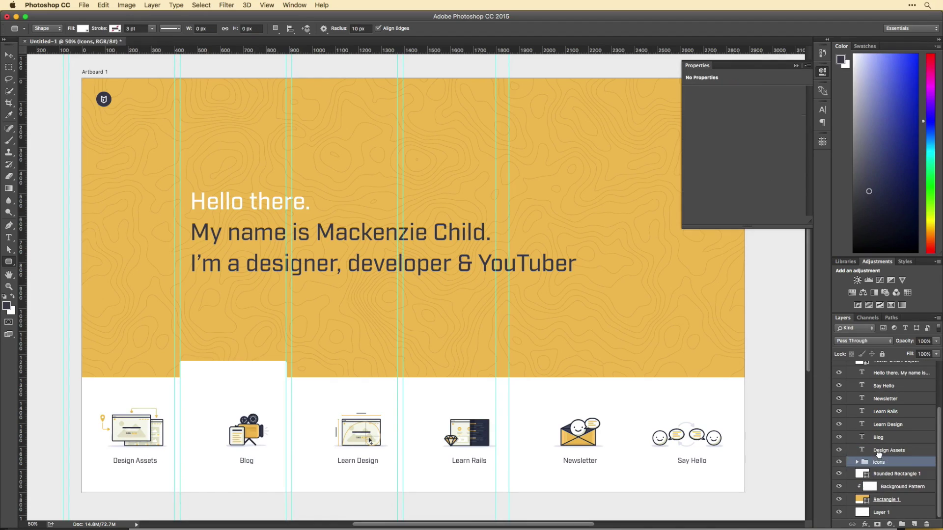
pyautogui.press('v')
pyautogui.click(255, 435)
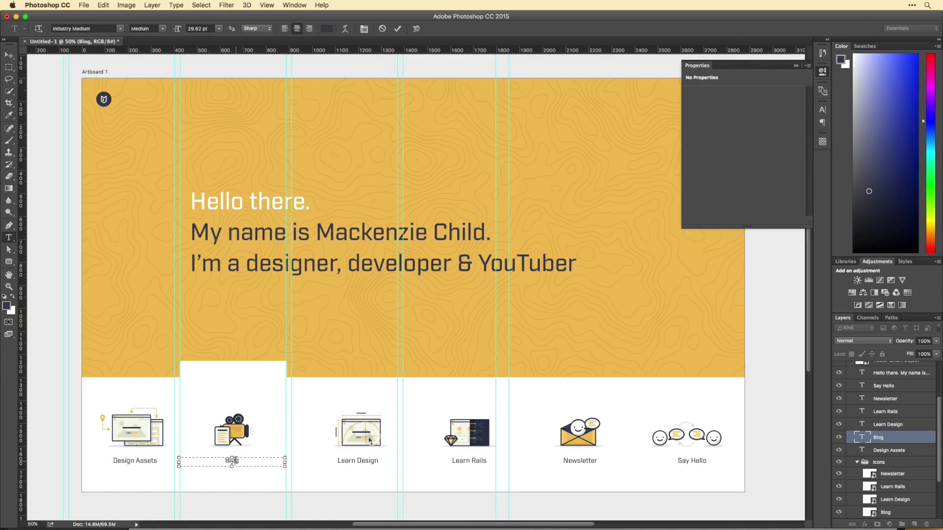
pyautogui.moveTo(242, 437); pyautogui.dragTo(260, 470)
pyautogui.click(263, 470)
pyautogui.hscroll(-2, 294, 457)
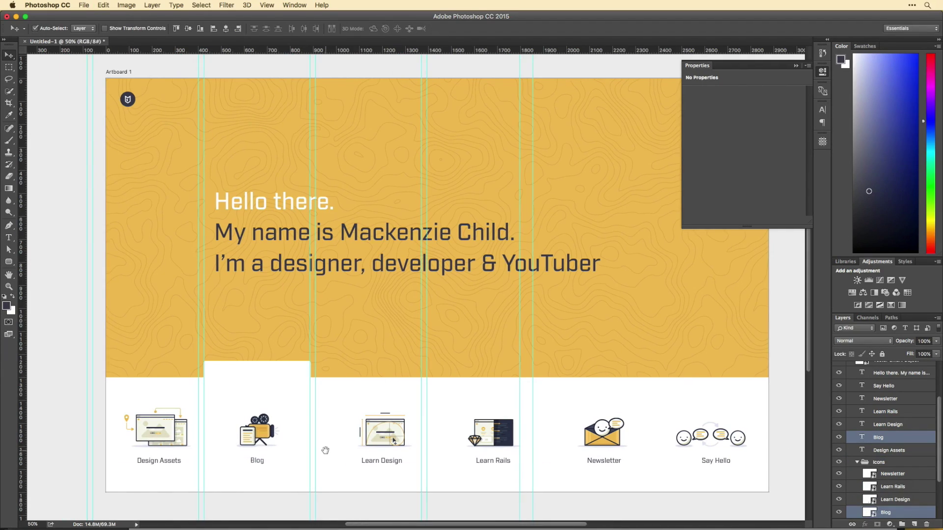
# Add a larger, soft Drop Shadow at 26% opacity to Rounded Rectangle 1.
pyautogui.doubleClick(857, 514)
pyautogui.click(522, 337)
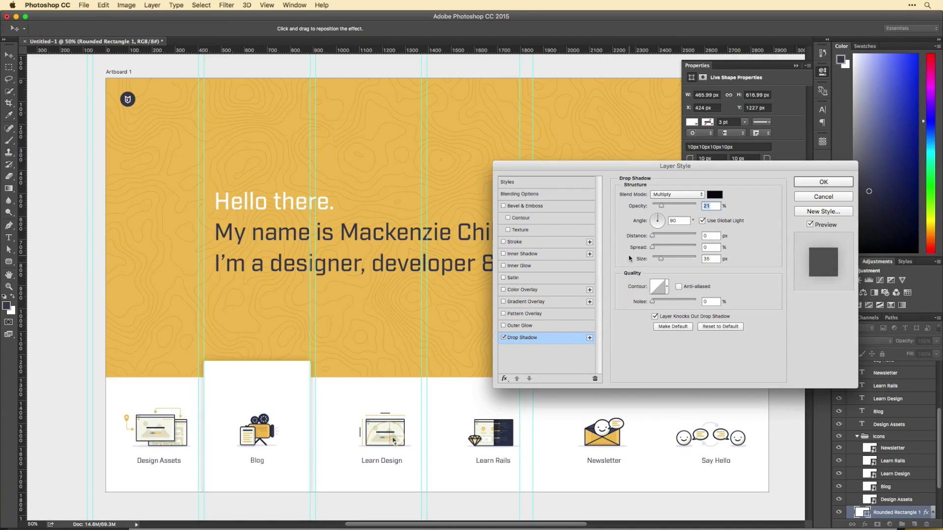
pyautogui.moveTo(656, 259); pyautogui.dragTo(668, 259)
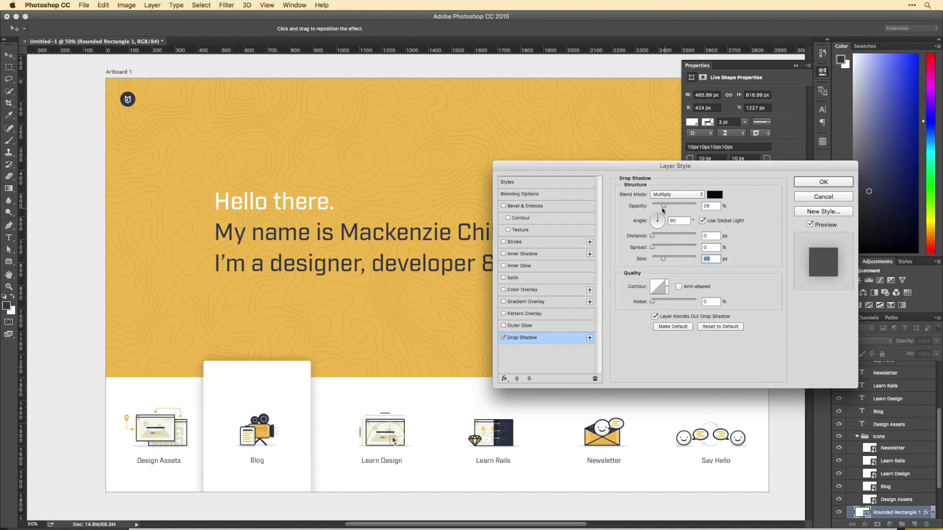
pyautogui.click(809, 182)
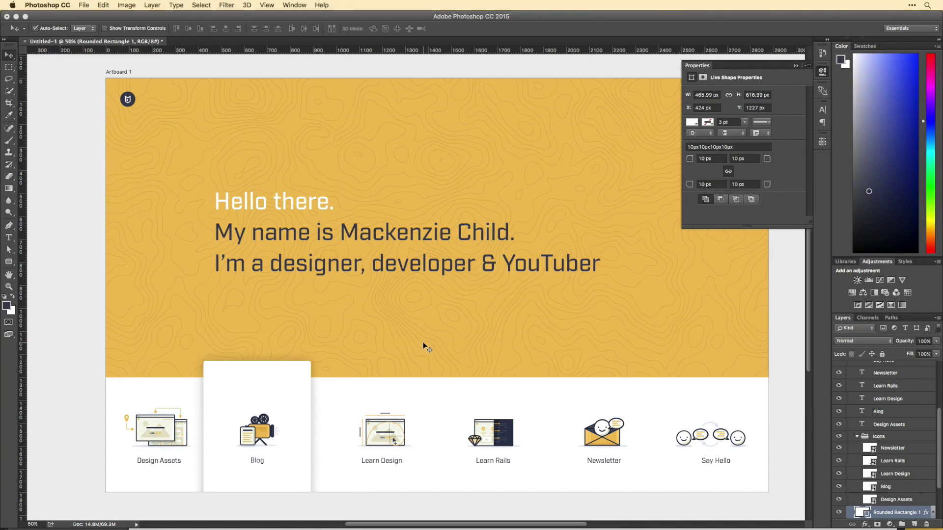
pyautogui.hotkey('ctrl', 't')
# Commit the shortened white card and the Blog icon transform, with column guides shown.
pyautogui.press('Return')
pyautogui.hscroll(-2, 343, 294)
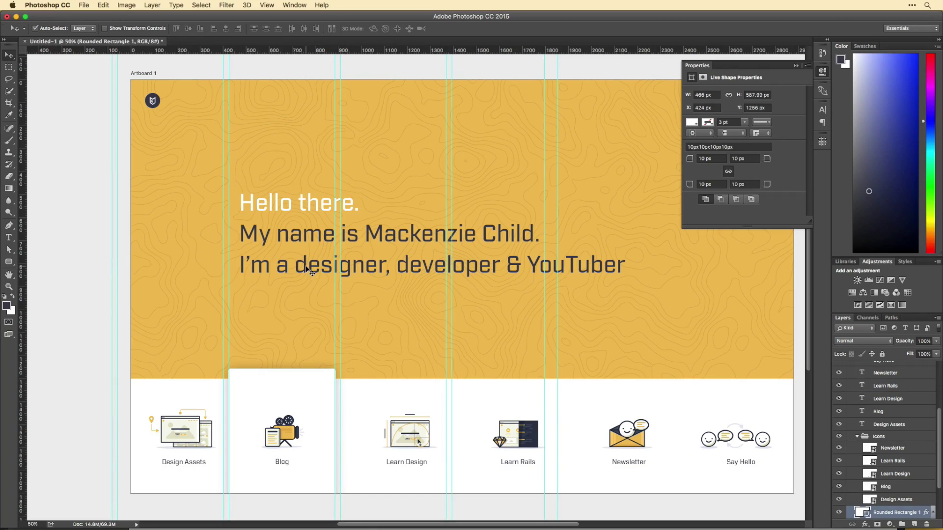
pyautogui.keyDown('ctrl'); pyautogui.click(309, 266); pyautogui.keyUp('ctrl')
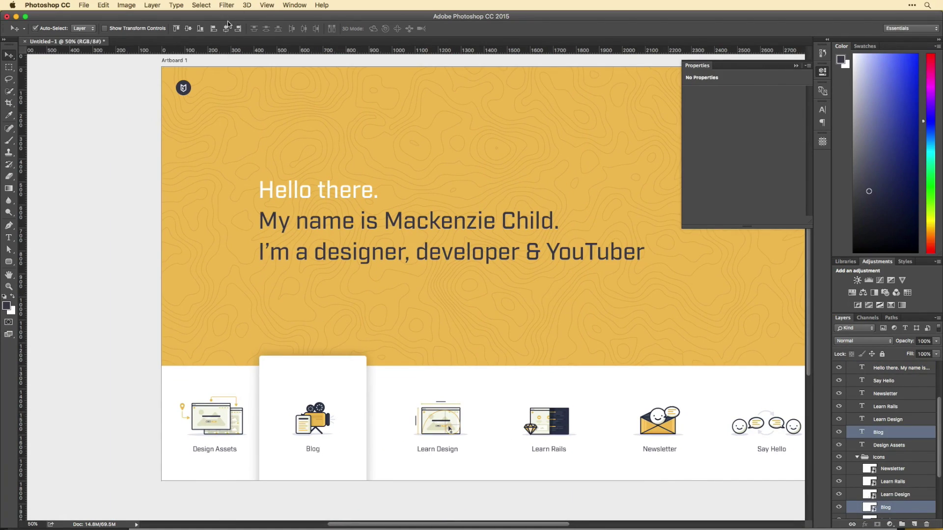
pyautogui.hotkey('ctrl', 't')
pyautogui.hotkey('ctrl', ';')
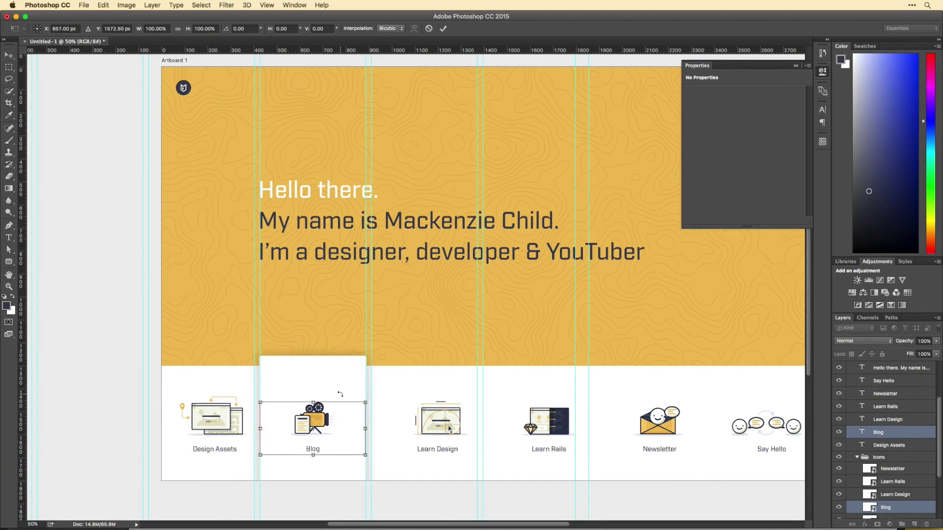
pyautogui.press('Return')
# Reposition the artboard left to x -1024 and bring the icon row back into view.
pyautogui.click(202, 425)
pyautogui.scroll(5, 345, 425)
pyautogui.hscroll(-2, 346, 425)
pyautogui.hotkey('shift', 'v')
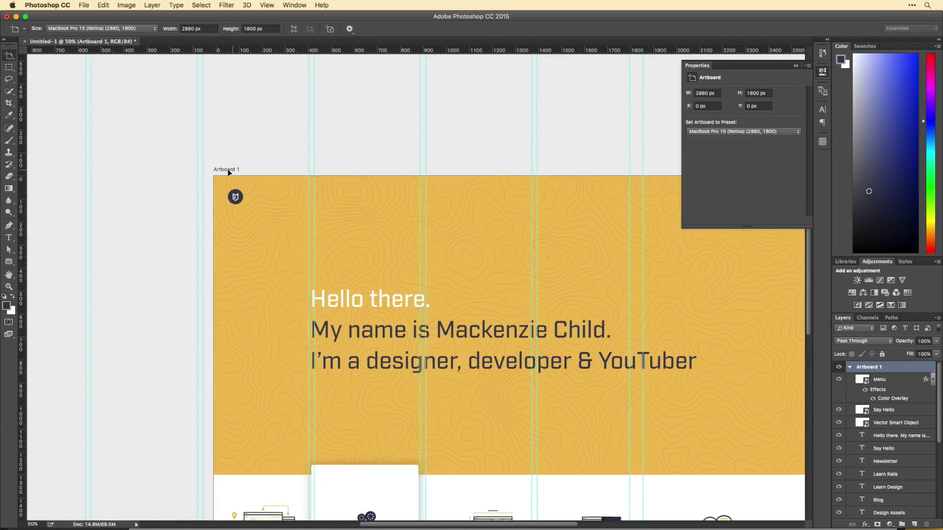
pyautogui.moveTo(225, 172); pyautogui.dragTo(197, 156)
pyautogui.hscroll(-10, 509, 272)
pyautogui.moveTo(585, 210)
pyautogui.mouseDown()
pyautogui.moveTo(368, 204)
pyautogui.moveTo(325, 132)
pyautogui.mouseUp()
pyautogui.scroll(-3, 451, 115)
pyautogui.hotkey('ctrl', '-')
pyautogui.hotkey('ctrl', '-')
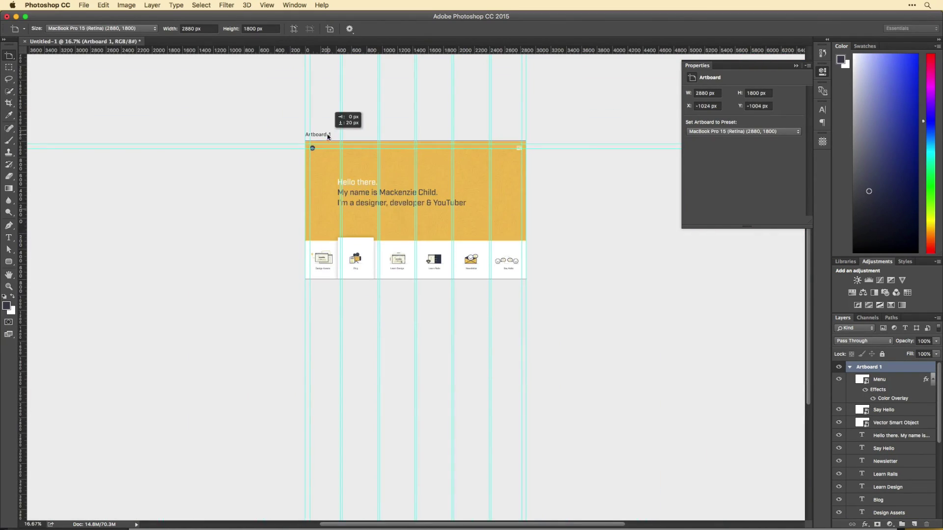
pyautogui.hotkey('ctrl', '+')
pyautogui.hotkey('ctrl', '+')
pyautogui.hotkey('ctrl', '+')
pyautogui.scroll(5, 331, 154)
pyautogui.moveTo(393, 338); pyautogui.dragTo(443, 131)
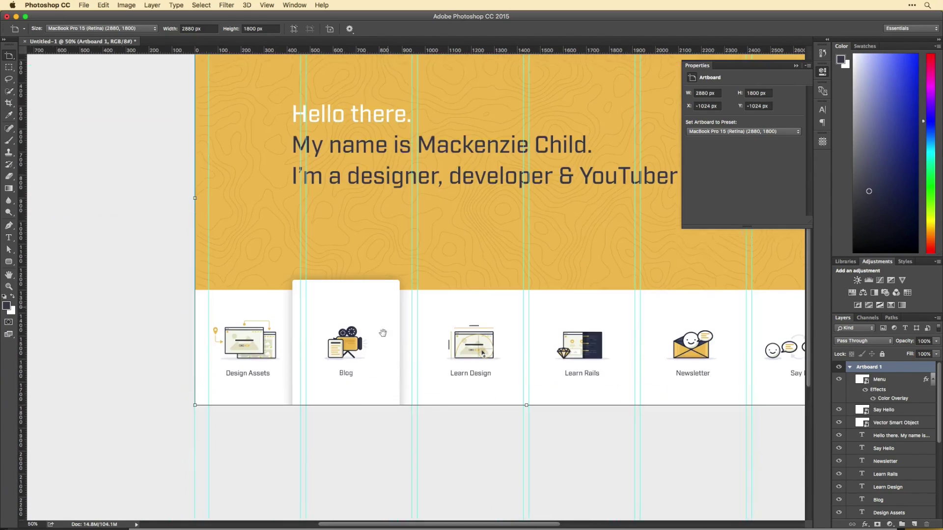
# Free-transform the Blog card to snap to its column guide, then select all icon layers.
pyautogui.press('v')
pyautogui.click(360, 369)
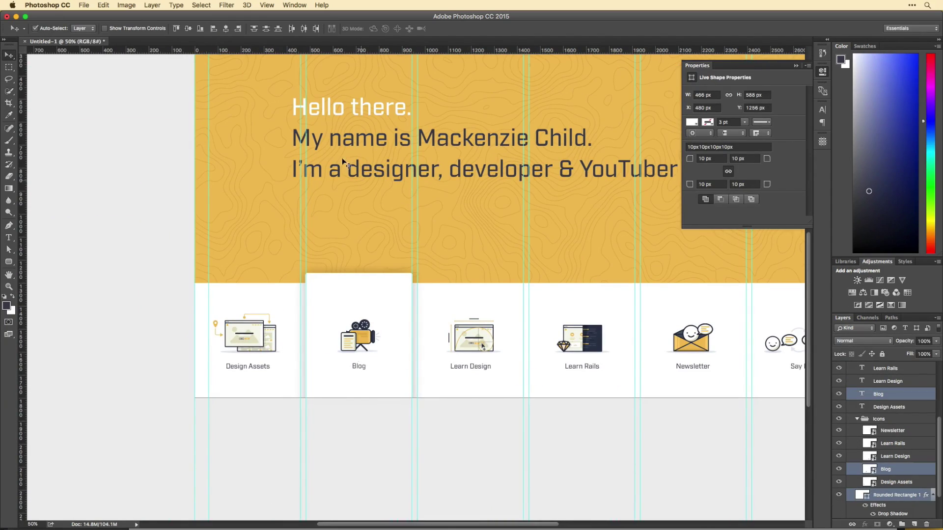
pyautogui.hotkey('ctrl', 't')
pyautogui.scroll(5, 341, 357)
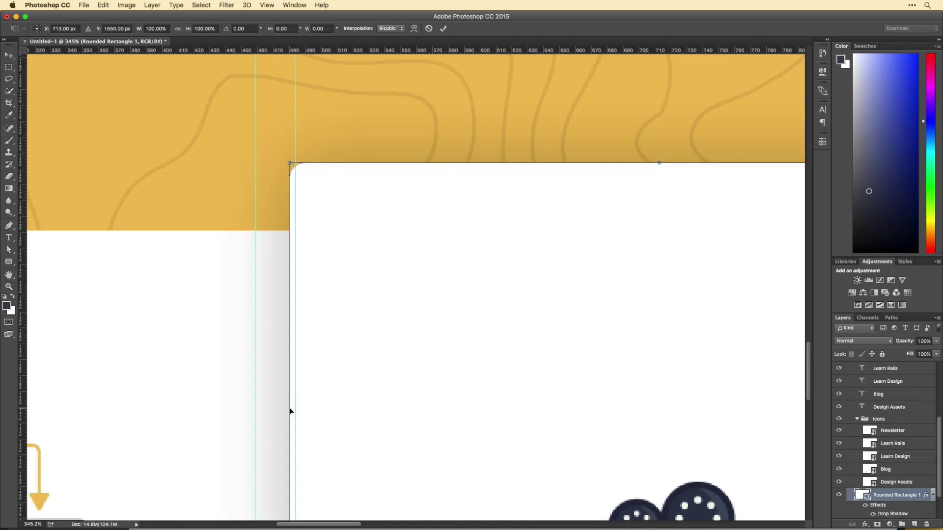
pyautogui.scroll(-2, 299, 405)
pyautogui.press('Return')
pyautogui.scroll(-3, 342, 363)
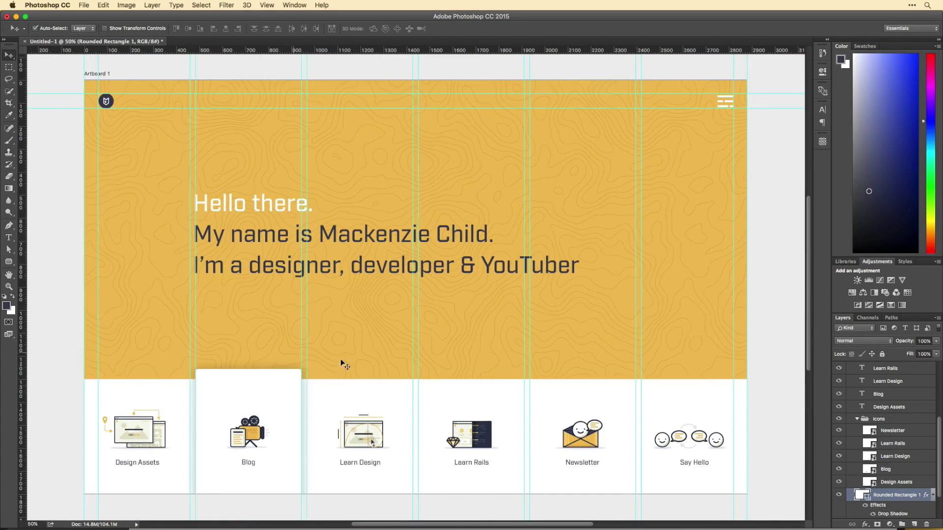
pyautogui.scroll(-2, 342, 364)
pyautogui.keyDown('shift'); pyautogui.click(888, 368); pyautogui.keyUp('shift')
pyautogui.scroll(-1, 890, 464)
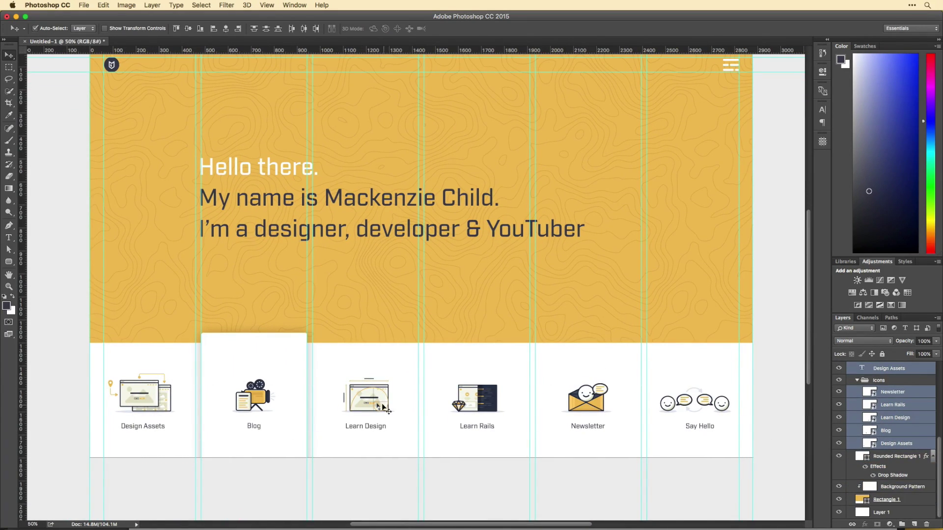
# Raise the icon row slightly and centre Say Hello and Learn Design in their columns.
pyautogui.moveTo(382, 406); pyautogui.dragTo(383, 403)
pyautogui.click(485, 470)
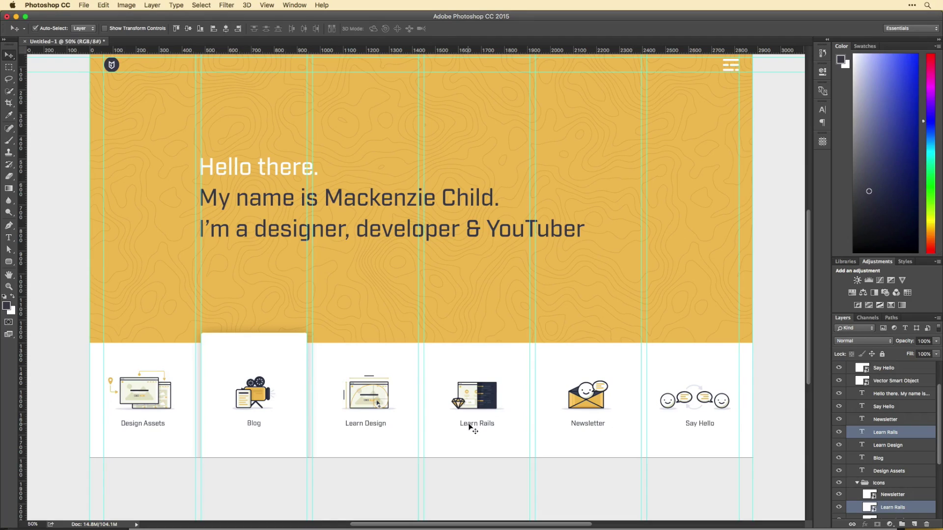
pyautogui.moveTo(574, 438); pyautogui.dragTo(560, 378)
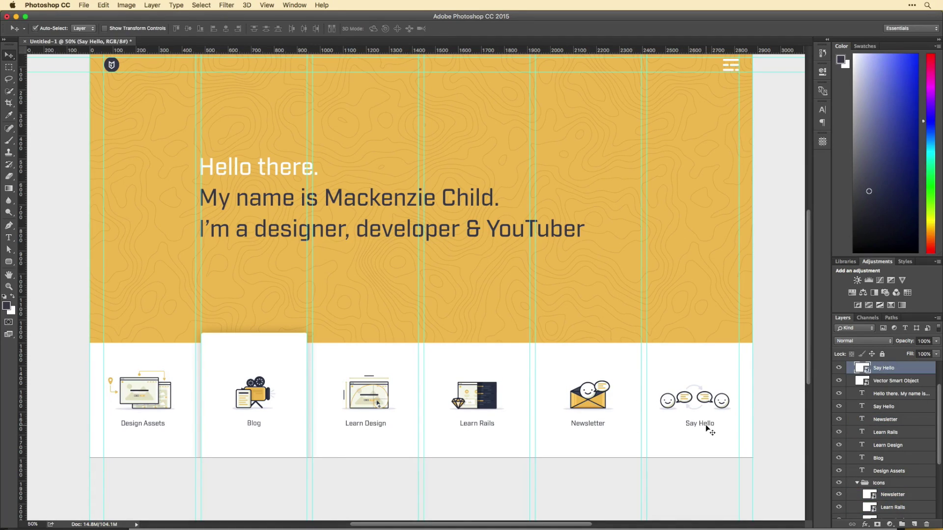
pyautogui.moveTo(706, 427); pyautogui.dragTo(712, 426)
pyautogui.click(376, 426)
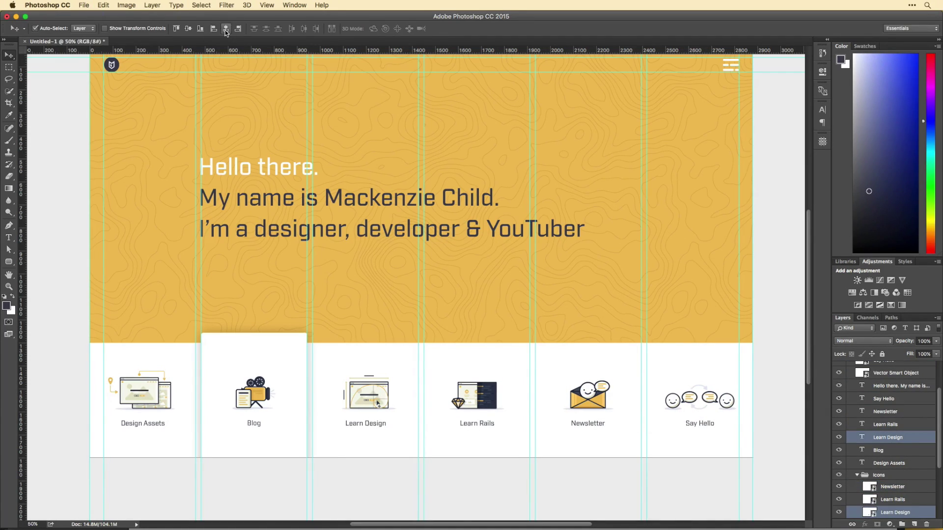
pyautogui.moveTo(376, 426); pyautogui.dragTo(372, 426)
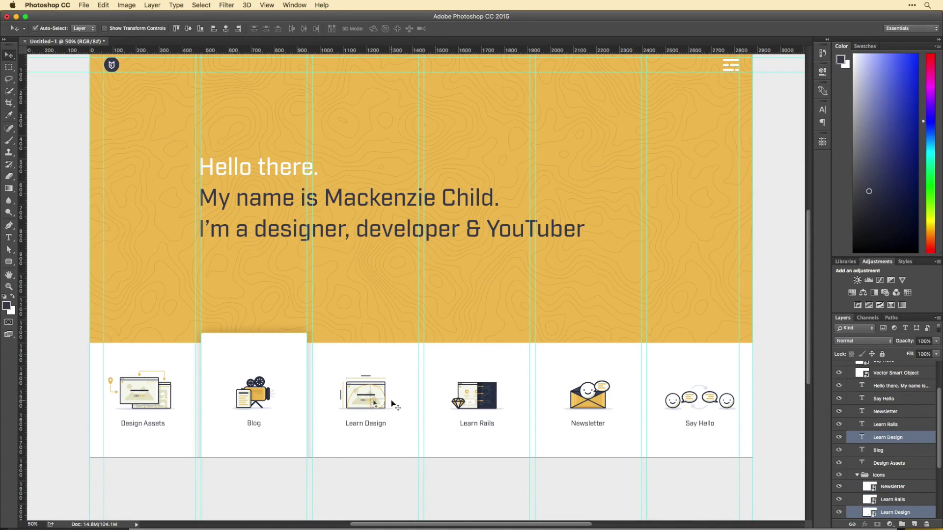
pyautogui.click(141, 421)
pyautogui.press('super+minus')
# Hide guides, then enlarge the headline to about 109% and move it up.
pyautogui.press('super+semicolon')
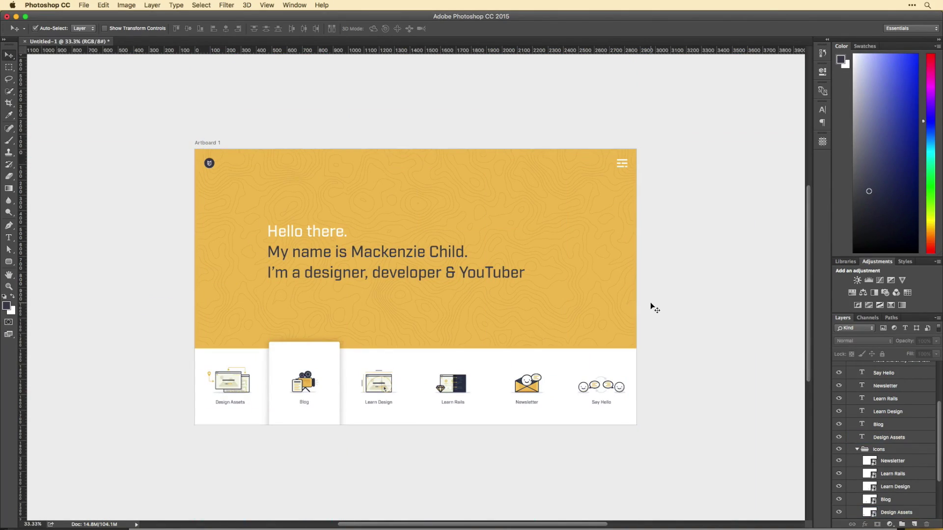
pyautogui.moveTo(358, 276); pyautogui.dragTo(368, 244)
pyautogui.press('super+t')
pyautogui.moveTo(524, 266); pyautogui.dragTo(549, 279)
pyautogui.press('Return')
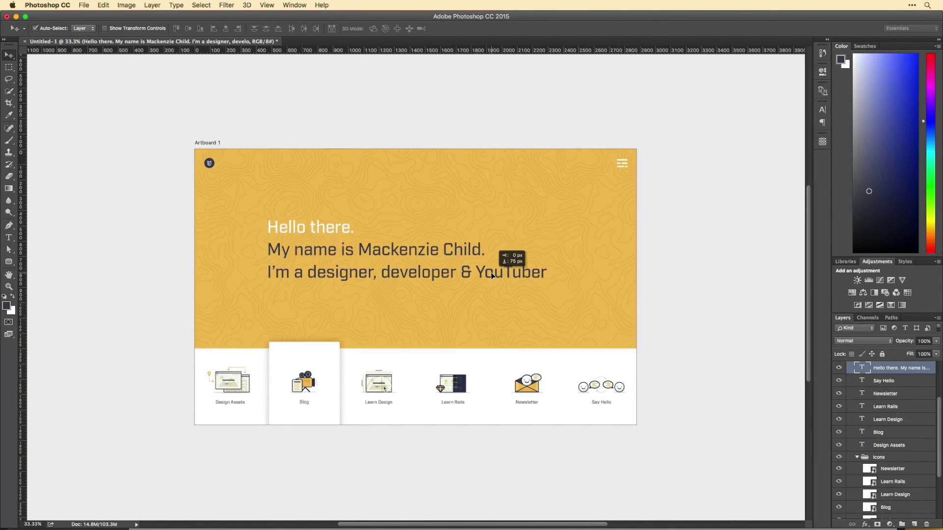
pyautogui.moveTo(491, 272); pyautogui.dragTo(489, 258)
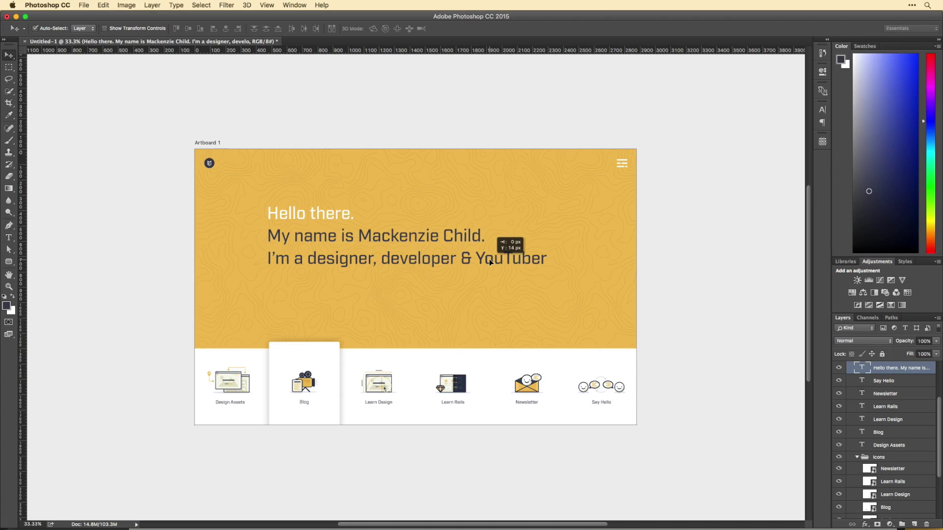
# Raise the yellow panel's bottom edge to shorten the header.
pyautogui.click(856, 458)
pyautogui.click(883, 499)
pyautogui.press('super+t')
pyautogui.moveTo(415, 349); pyautogui.dragTo(420, 320)
pyautogui.press('Return')
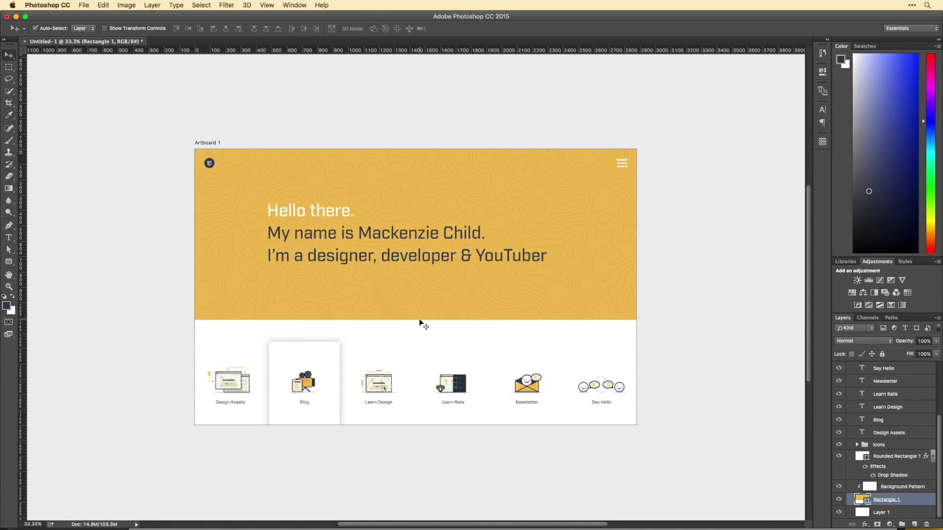
# Move the Blog card and icon row up and shorten the artboard to fit below them.
pyautogui.click(884, 368)
pyautogui.keyDown('shift'); pyautogui.click(888, 433); pyautogui.keyUp('shift')
pyautogui.moveTo(304, 373); pyautogui.dragTo(305, 344)
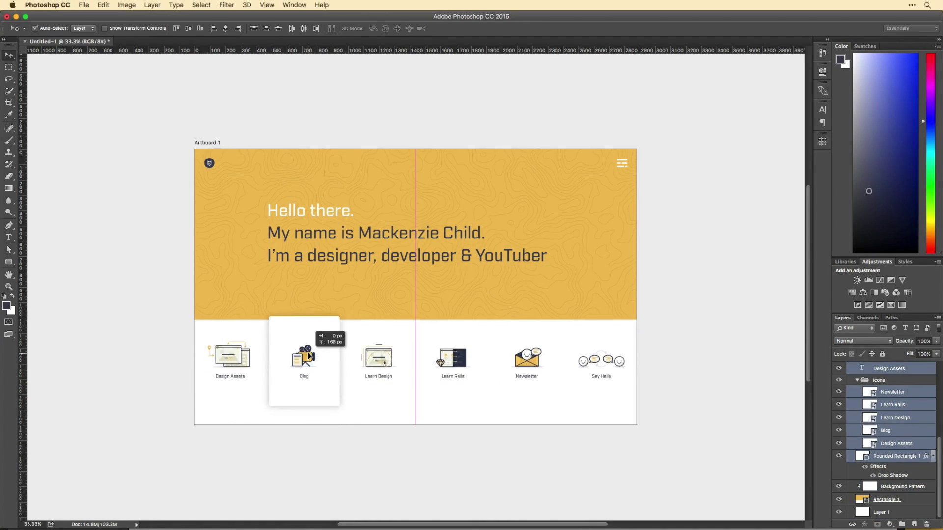
pyautogui.hotkey('shift', 'v')
pyautogui.moveTo(411, 425); pyautogui.dragTo(415, 395)
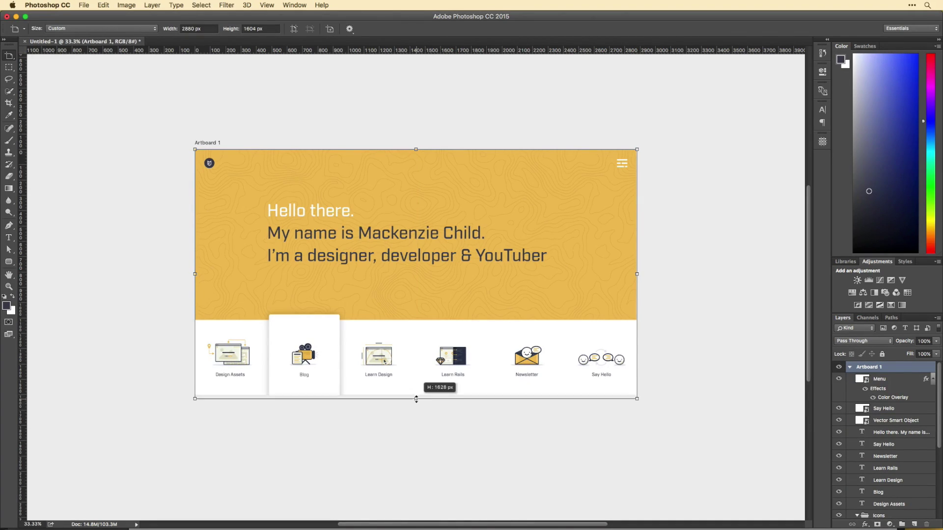
pyautogui.press('v')
# Shrink the headline to about 90% and nudge it down slightly.
pyautogui.press('super+equal')
pyautogui.click(382, 261)
pyautogui.press('super+t')
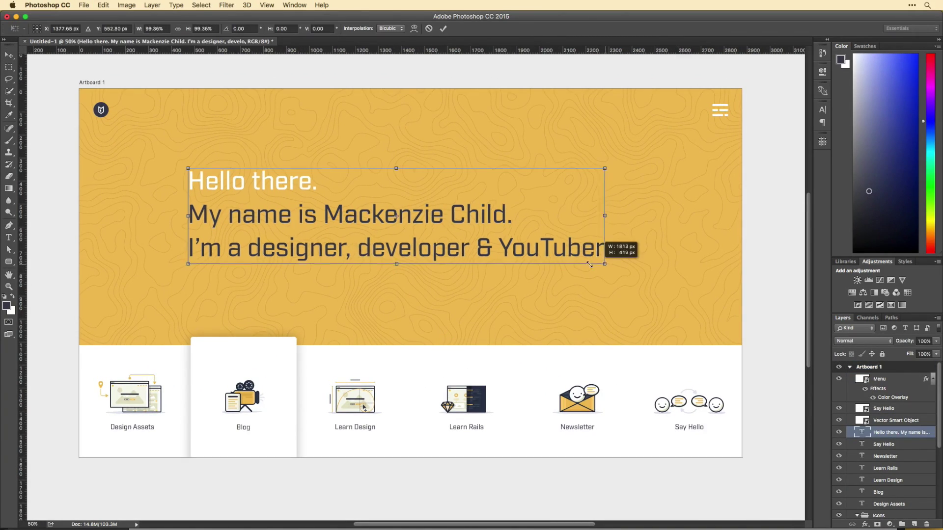
pyautogui.moveTo(607, 264); pyautogui.dragTo(563, 256)
pyautogui.press('Return')
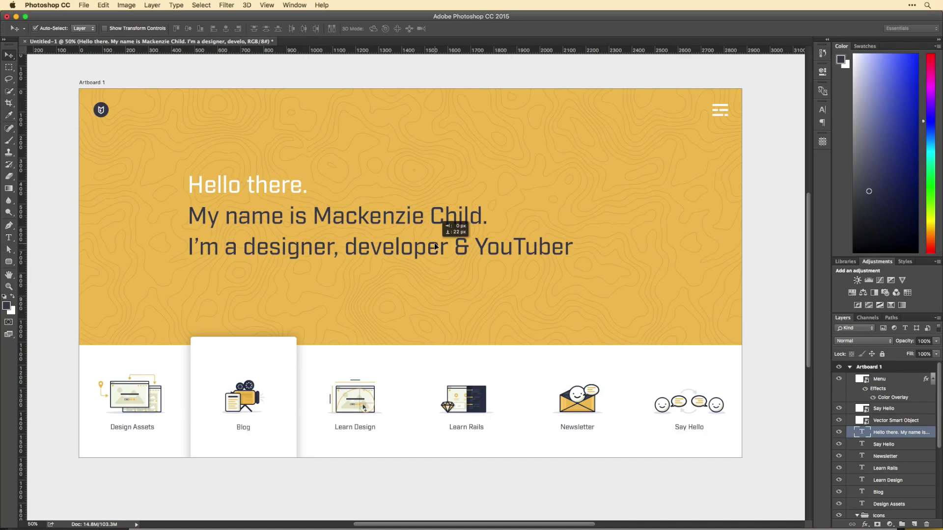
pyautogui.moveTo(451, 220); pyautogui.dragTo(451, 227)
pyautogui.hscroll(-3, 540, 383)
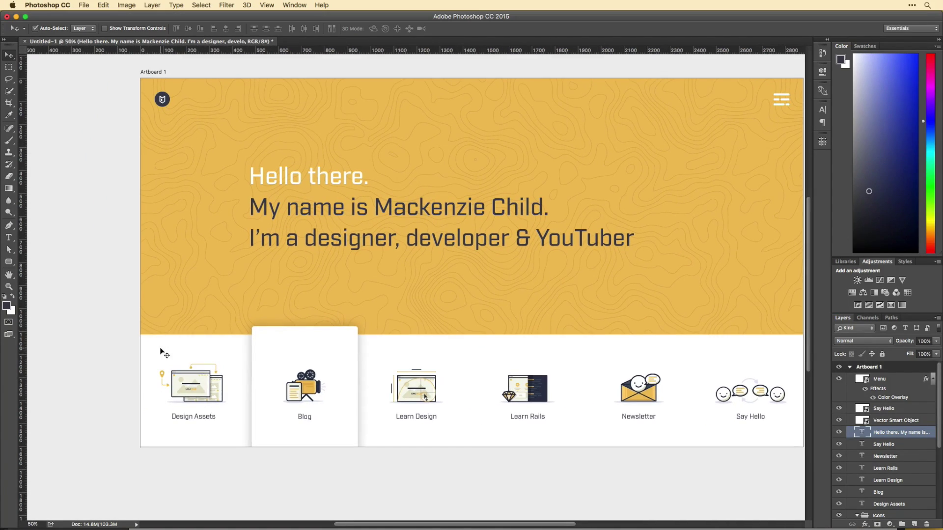
pyautogui.click(740, 444)
pyautogui.hscroll(5, 740, 444)
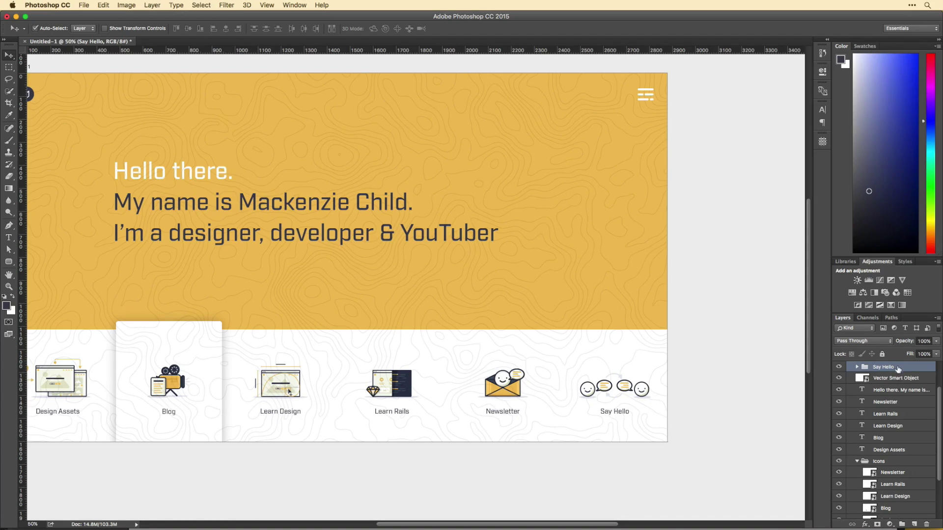
# Undo the stray grouping, then group Say Hello, Newsletter and Learn Rails icons with their labels.
pyautogui.hotkey('ctrl', 'alt', 'z')
pyautogui.hotkey('ctrl', 'alt', 'z')
pyautogui.hotkey('ctrl', 'alt', 'z')
pyautogui.hotkey('ctrl', 'alt', 'z')
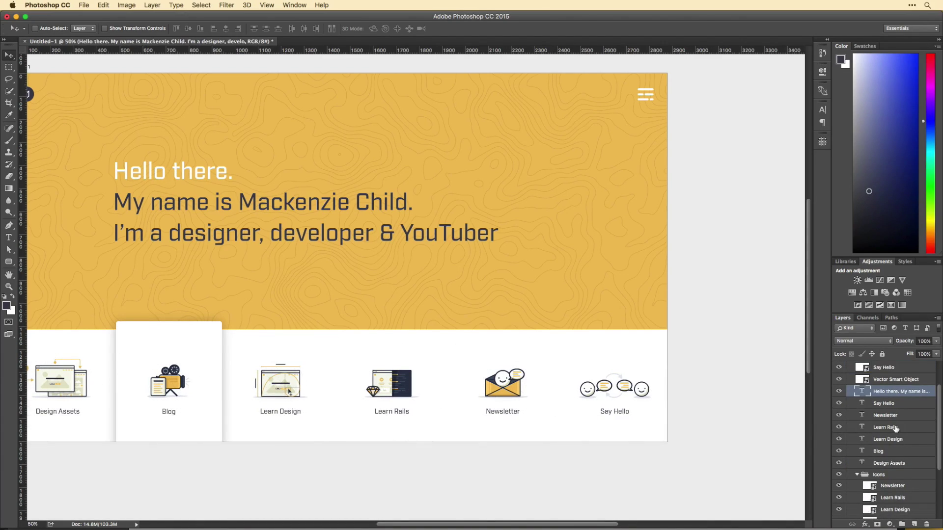
pyautogui.hotkey('ctrl', 'g')
pyautogui.doubleClick(882, 367)
pyautogui.write('Sa')
pyautogui.click(507, 389)
pyautogui.hotkey('ctrl', 'g')
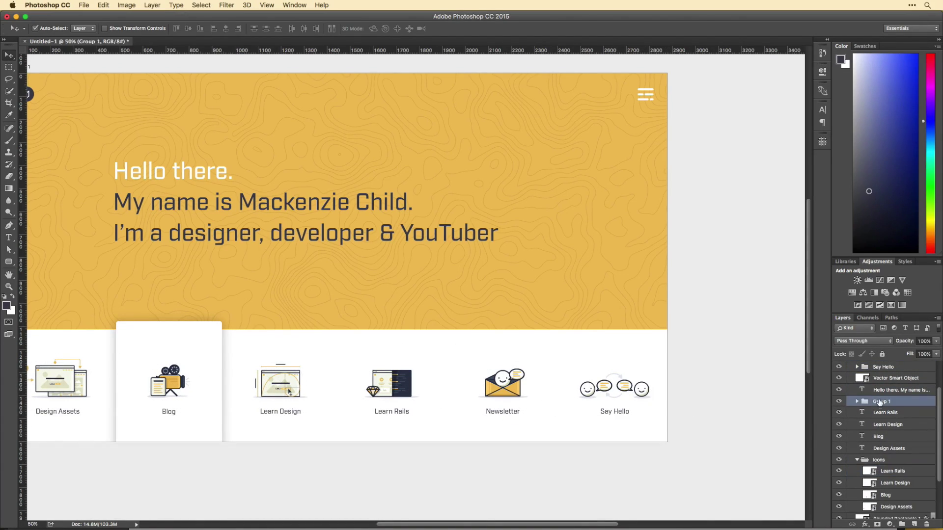
pyautogui.click(390, 413)
pyautogui.hotkey('ctrl', 'g')
pyautogui.write('Learn Rails')
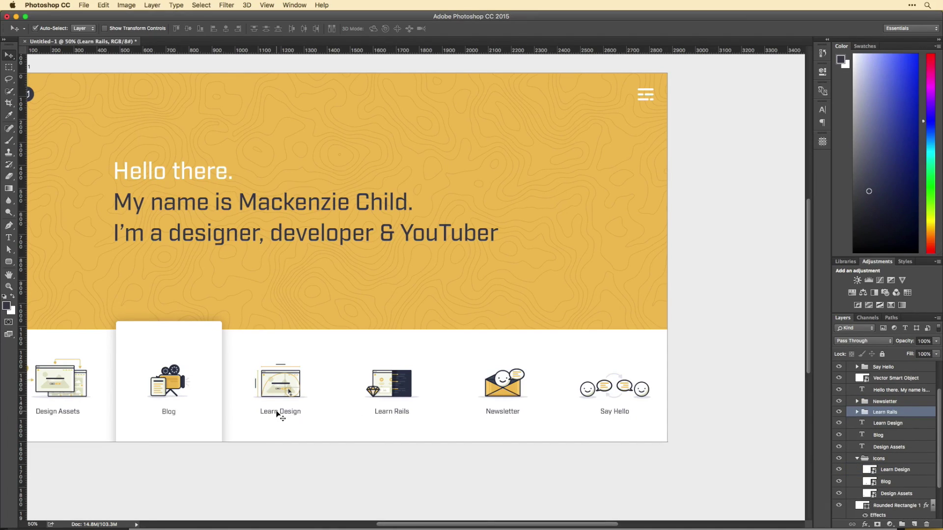
# Group the Learn Design and Blog icons with labels, naming the Blog and Design Assets groups.
pyautogui.click(281, 416)
pyautogui.hotkey('ctrl', 'g')
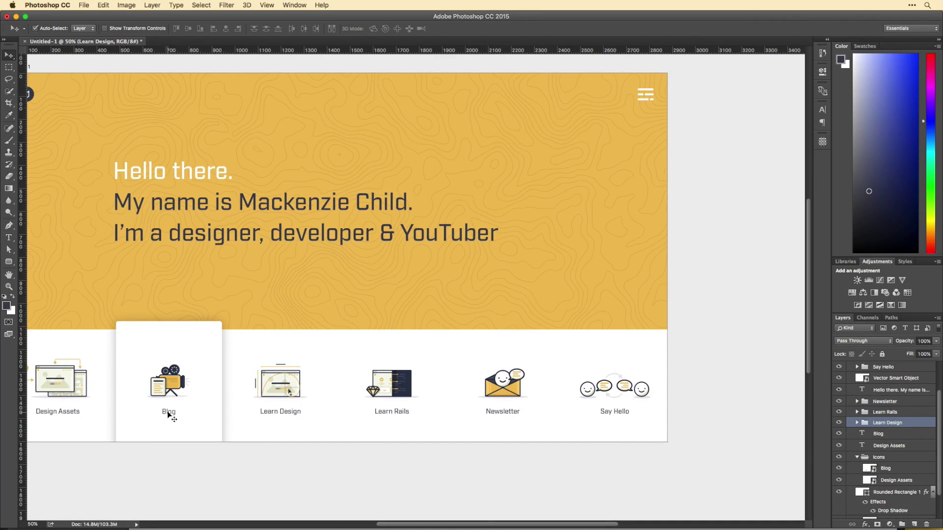
pyautogui.click(168, 415)
pyautogui.hotkey('ctrl', 'g')
pyautogui.doubleClick(881, 443)
pyautogui.moveTo(397, 441); pyautogui.dragTo(526, 436)
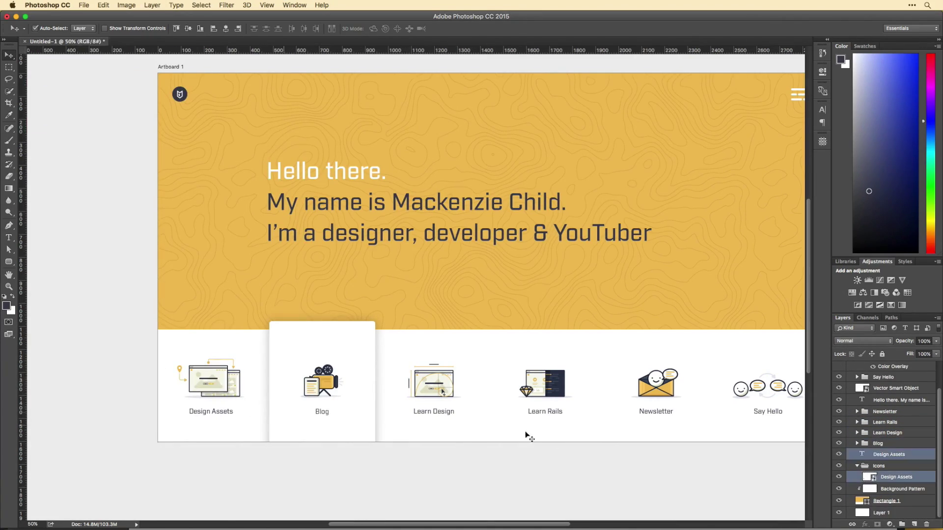
pyautogui.doubleClick(881, 468)
pyautogui.write('Design Assets')
# Move the labelled icon groups into Icons, then collapse and hide that group.
pyautogui.moveTo(893, 421); pyautogui.dragTo(879, 478)
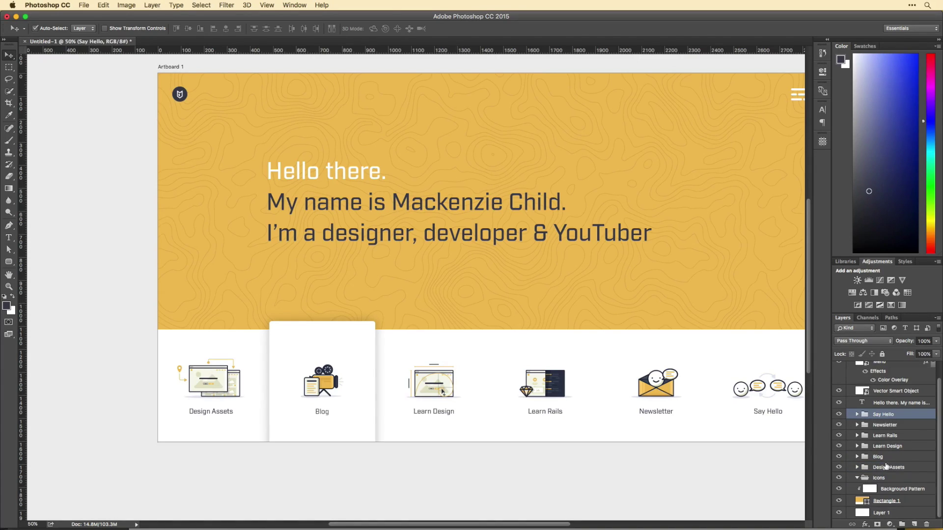
pyautogui.click(857, 477)
pyautogui.click(838, 431)
# Group the background pattern with the yellow rectangle and name the artboard 'Mackenziechild.me Concept'.
pyautogui.click(851, 454)
pyautogui.hotkey('ctrl', 'g')
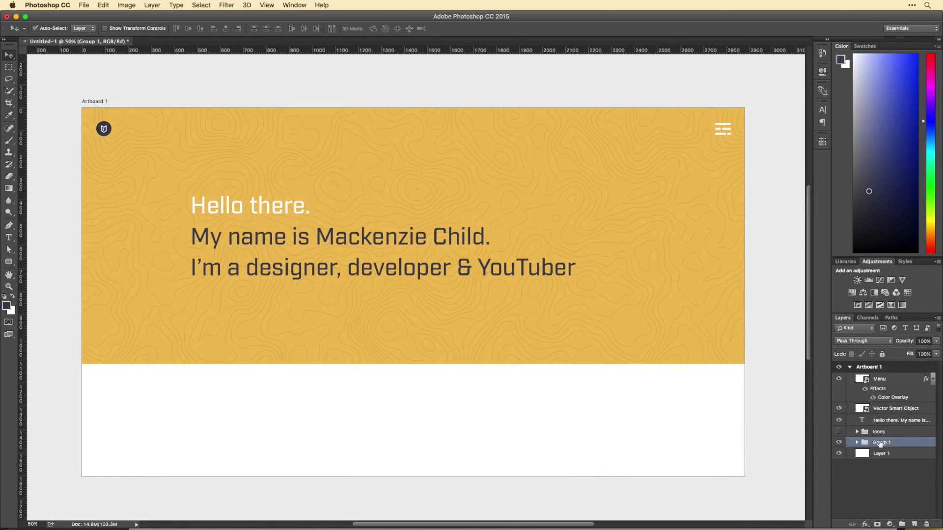
pyautogui.doubleClick(871, 369)
pyautogui.write('Mackenziechild.me Concep')
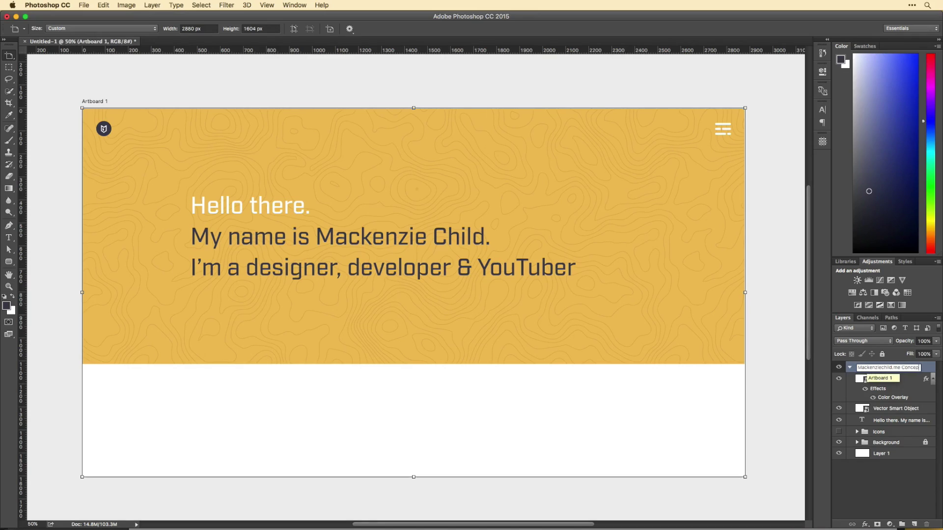
pyautogui.press('Return')
# Show and rename the Logo layer, group it with Menu as Header, and reveal the icons.
pyautogui.click(838, 409)
pyautogui.doubleClick(896, 409)
pyautogui.write('Logo')
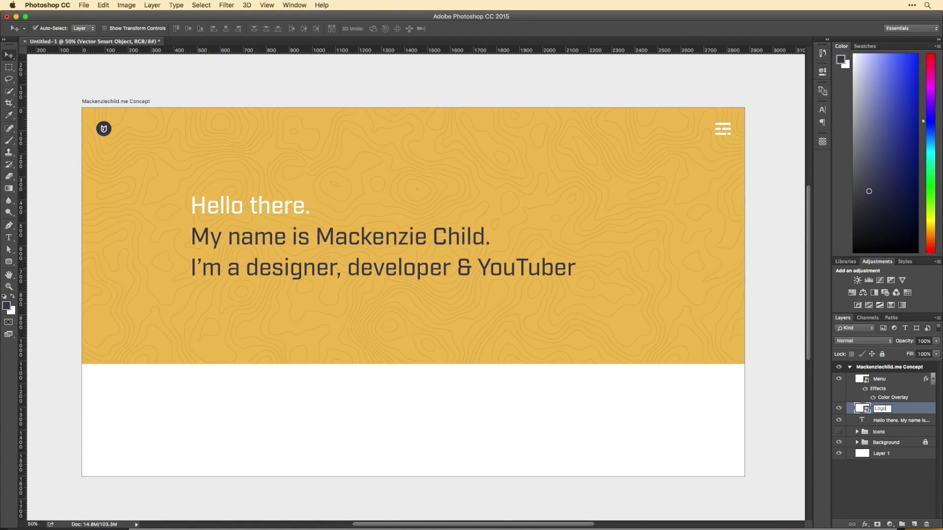
pyautogui.hotkey('ctrl', 'g')
pyautogui.doubleClick(880, 378)
pyautogui.write('Header')
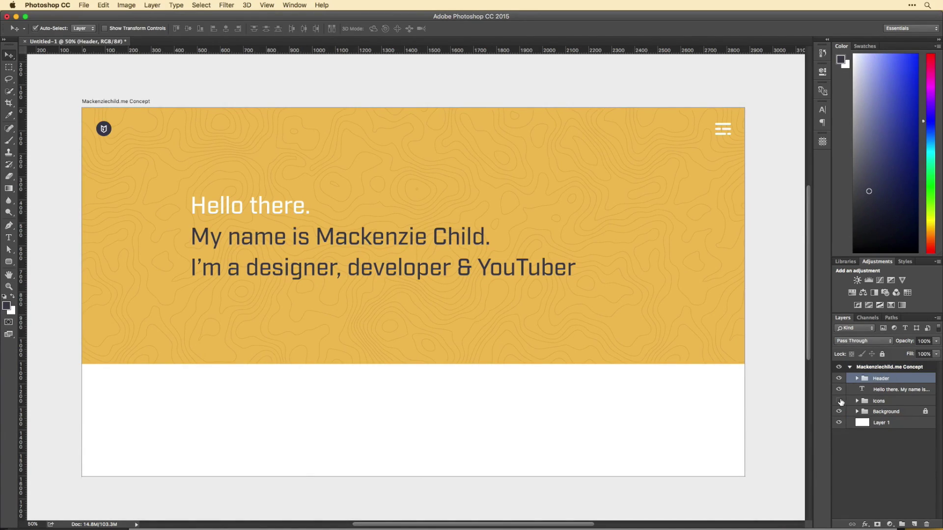
pyautogui.click(838, 400)
pyautogui.hotkey('ctrl', '-')
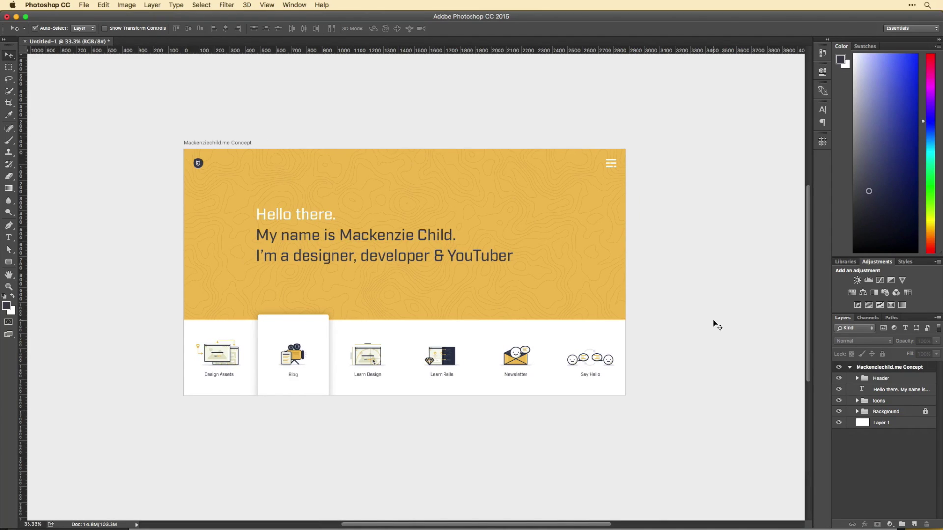